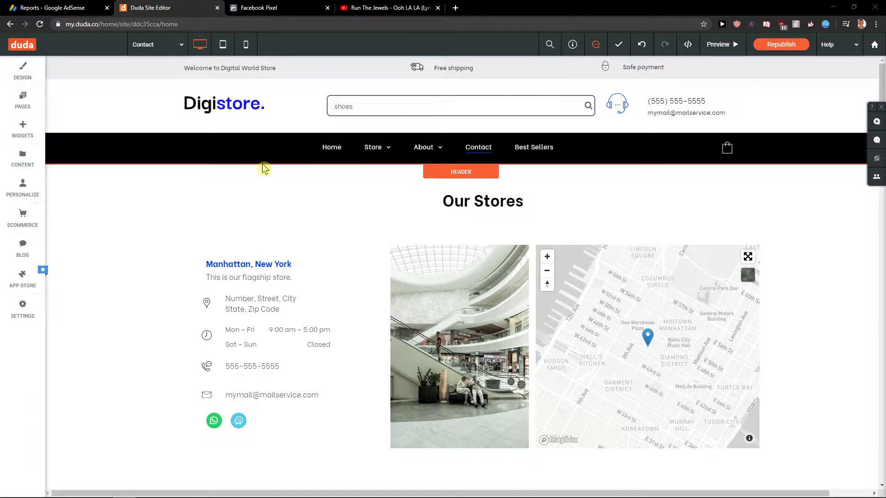
Switch the editor to the store's Home page with the VR games, Smart Watch and Drone 2.0 banners
left_click(341, 153)
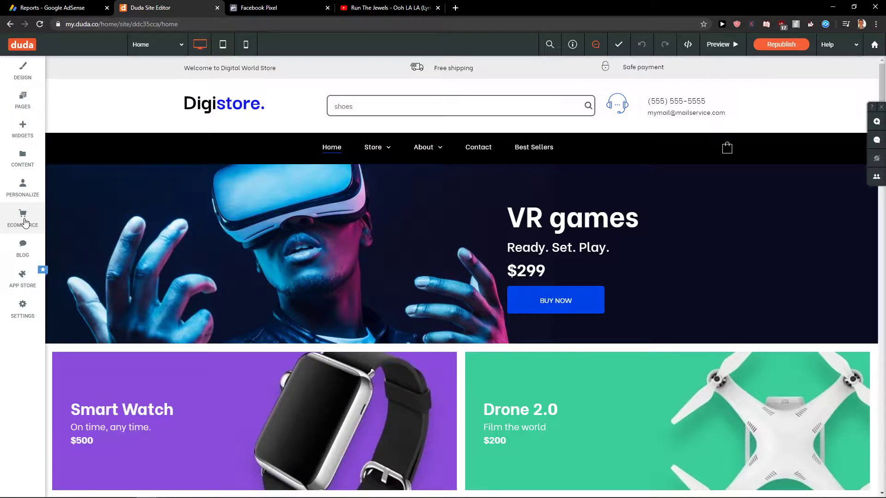
Open Ecommerce > Manage Store and discard the unsaved product changes to reach the dashboard
left_click(24, 223)
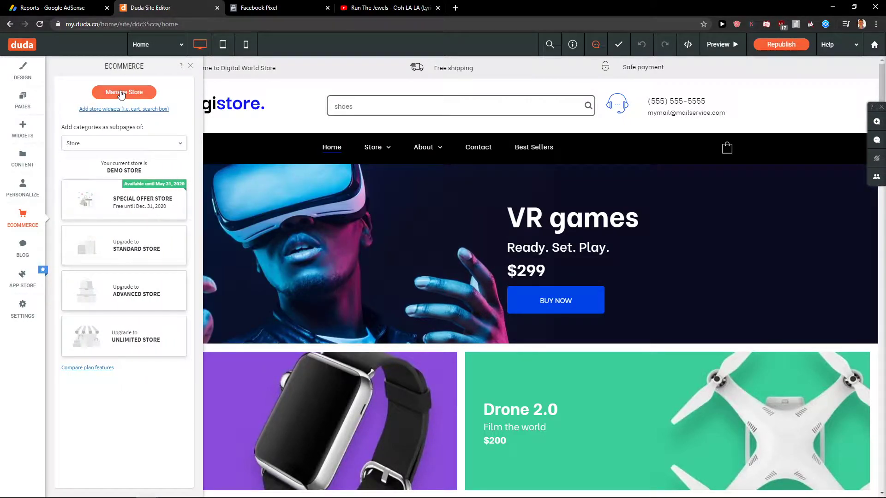
left_click(121, 93)
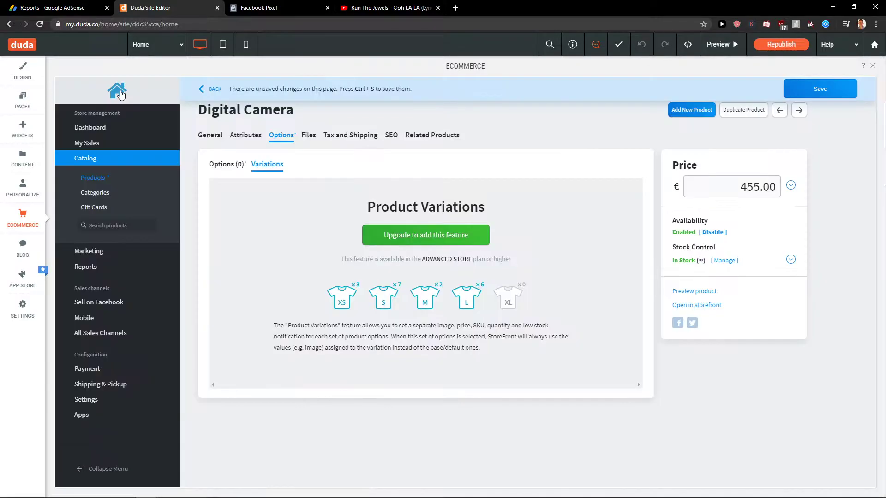
left_click(90, 127)
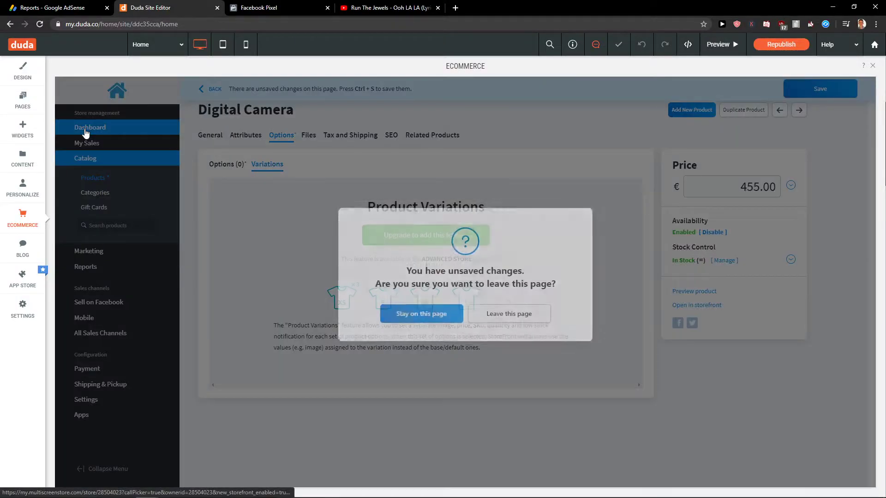
left_click(481, 324)
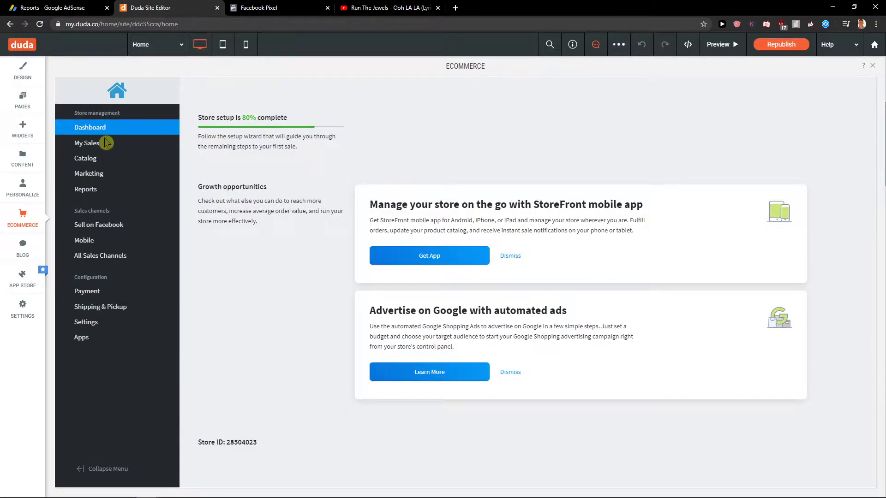
Browse the Catalog's product list, then scroll through the Marketing overview
left_click(87, 160)
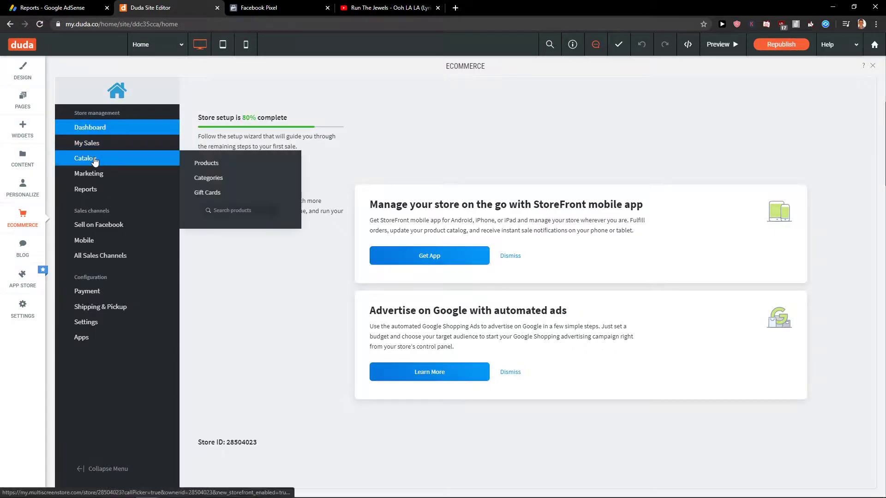
left_click(94, 159)
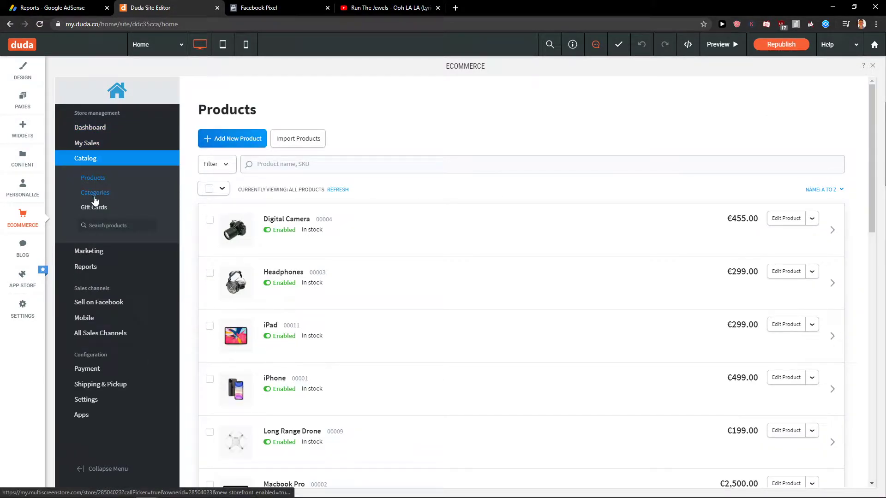
left_click(88, 251)
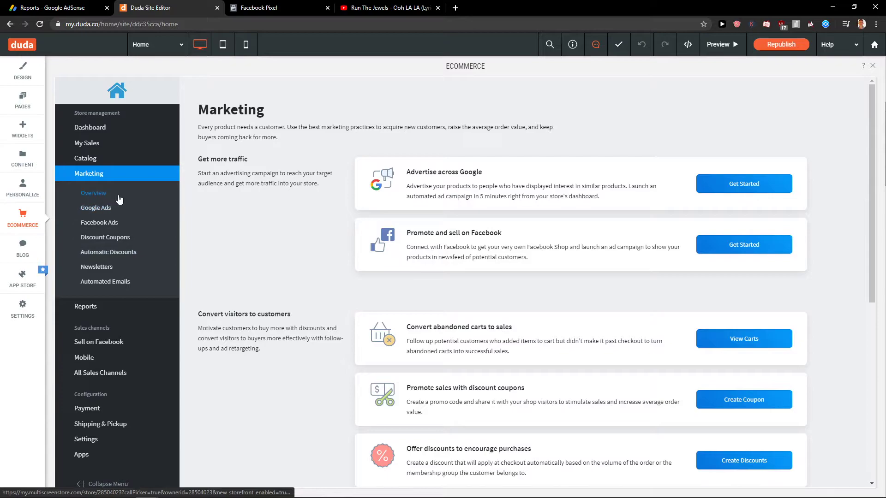
scroll(313, 215, "down", 5)
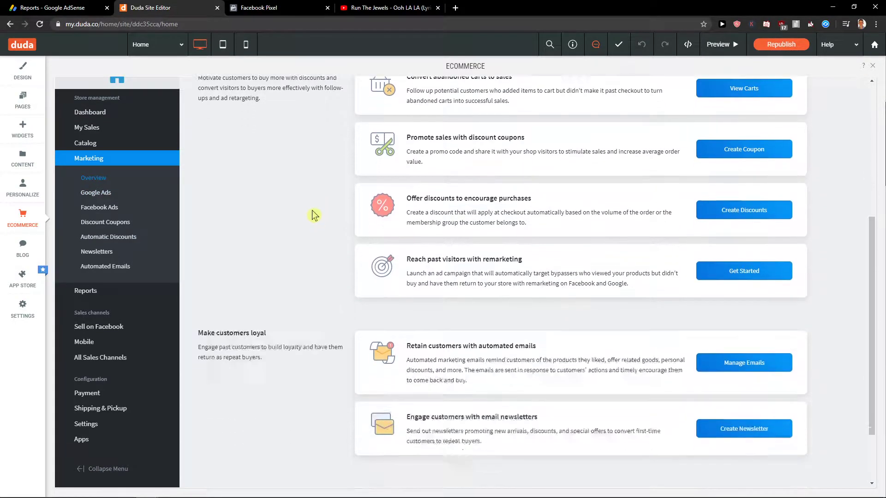
scroll(313, 215, "down", 2)
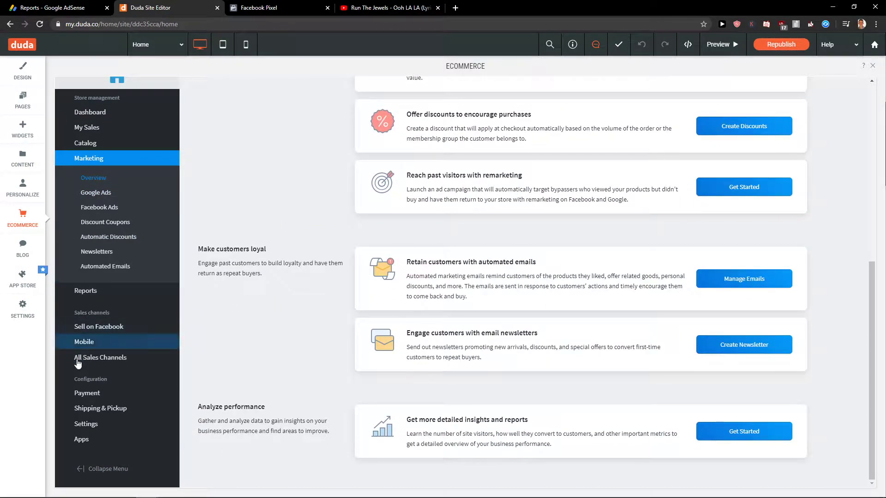
Review the Payment and Shipping & Pickup settings, then the catalog's product Categories
left_click(117, 396)
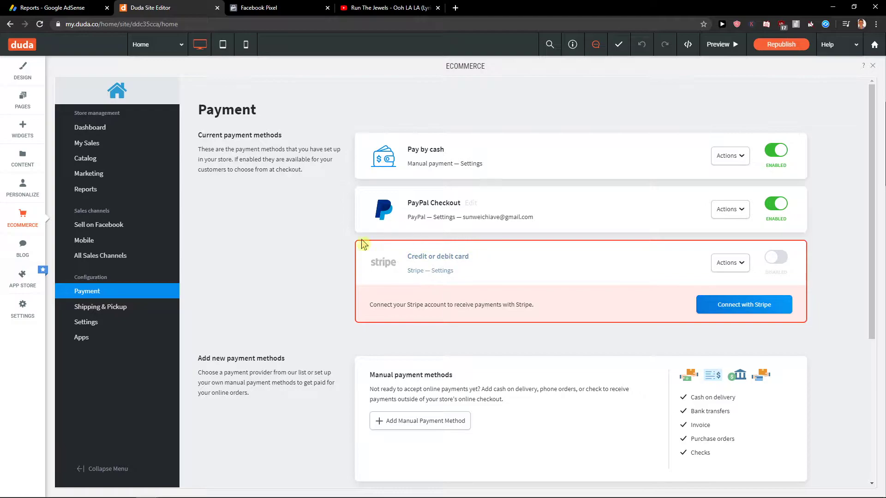
scroll(198, 330, "down", 1)
left_click(126, 307)
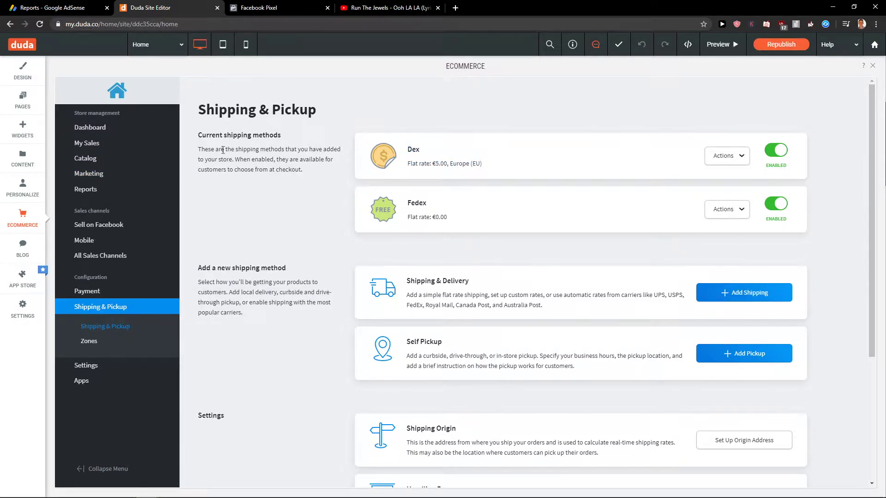
mouse_move(93, 146)
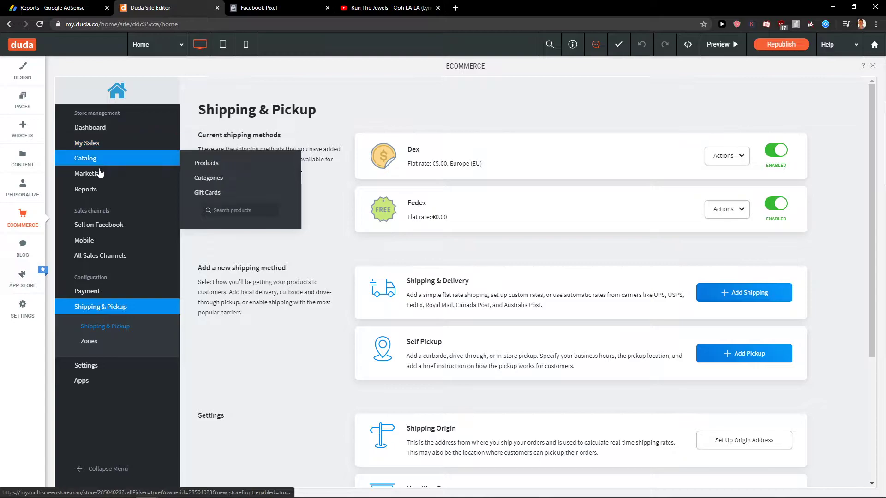
left_click(104, 161)
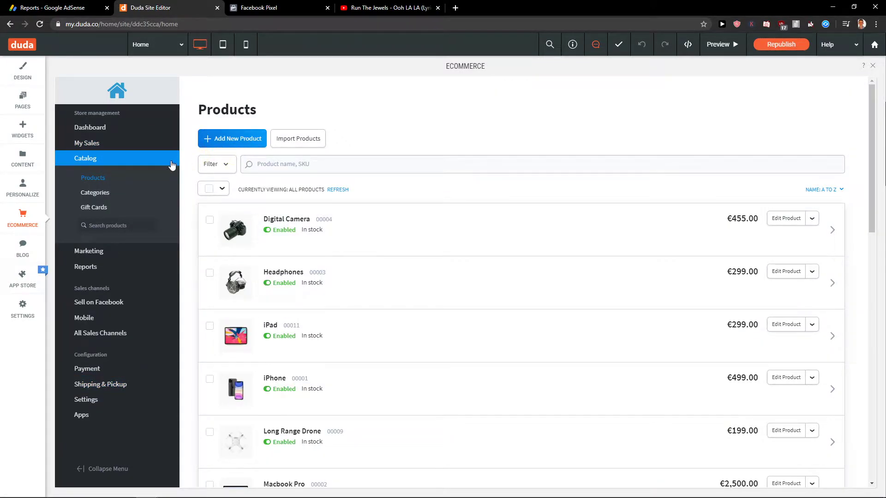
left_click(113, 198)
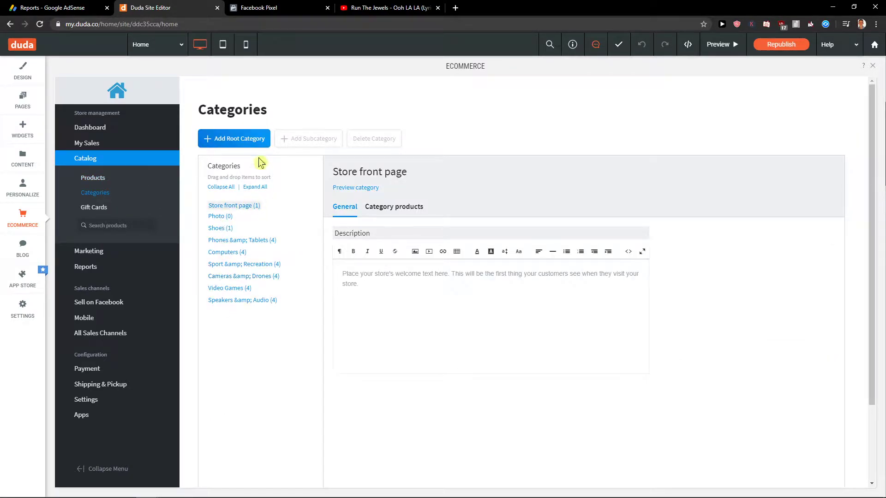
Start a new product in the Products list and enter the name Shoes Nike
left_click(93, 180)
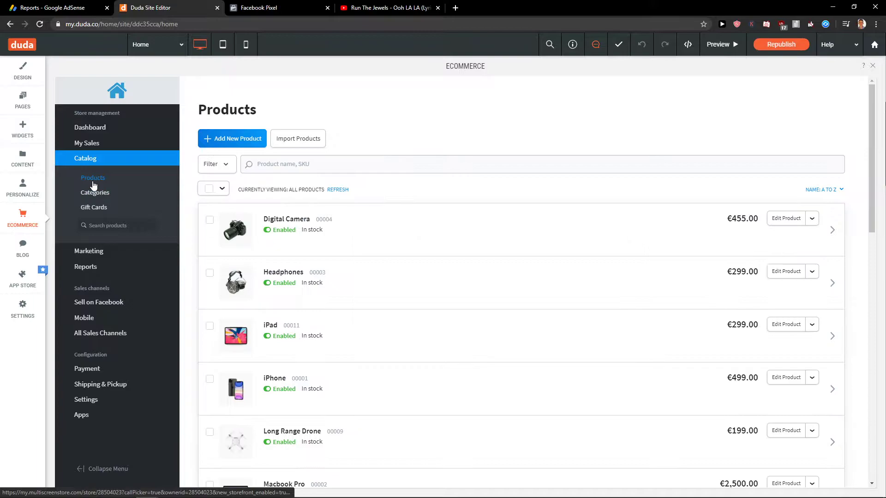
left_click(237, 139)
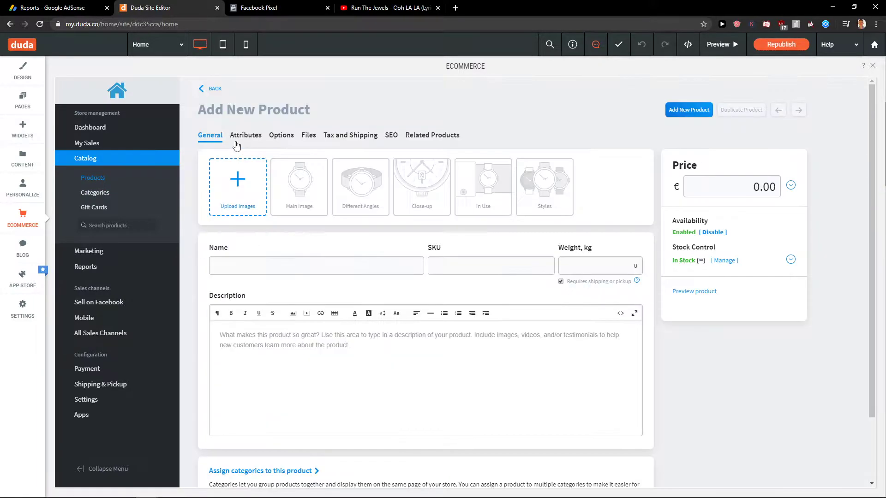
scroll(252, 210, "down", 1)
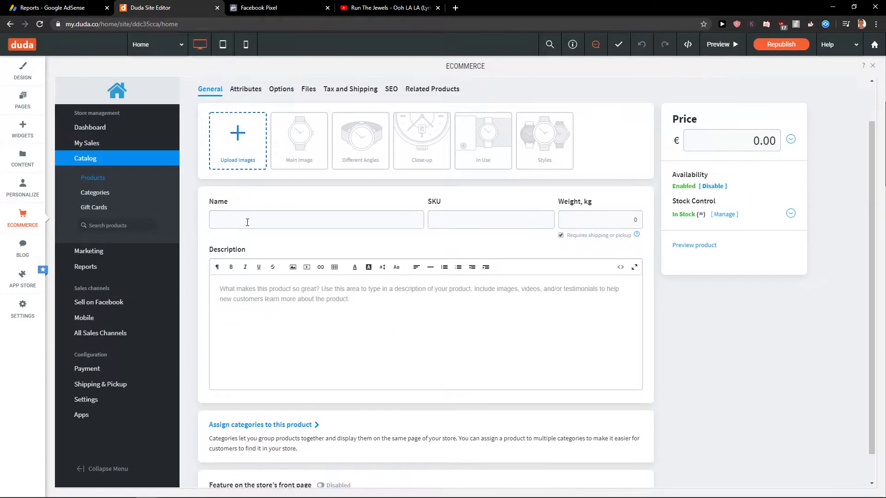
left_click(246, 221)
type("Shoes Nike")
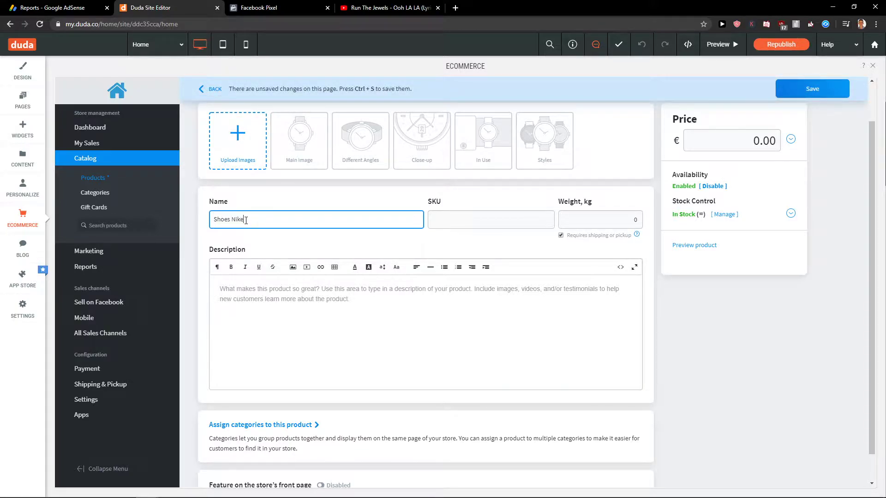
scroll(254, 231, "down", 1)
left_click(271, 281)
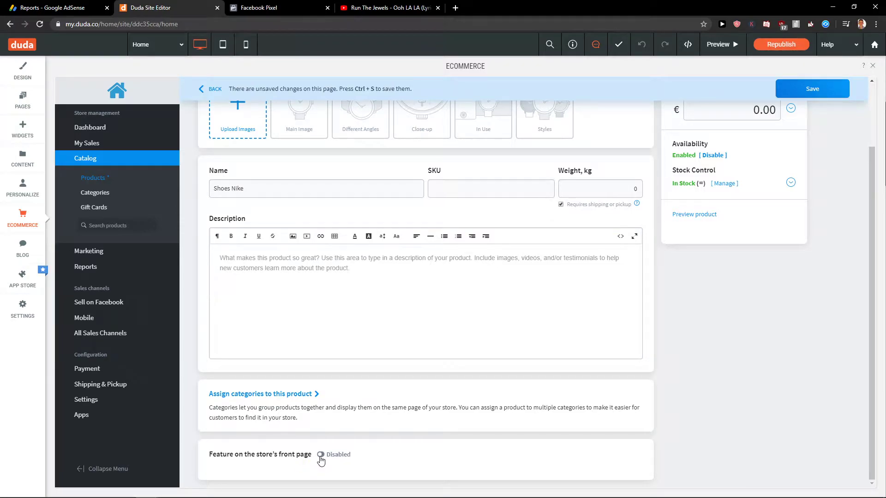
Look through the product's tabs and set Free shipping under Tax and Shipping
scroll(362, 421, "up", 2)
left_click(245, 135)
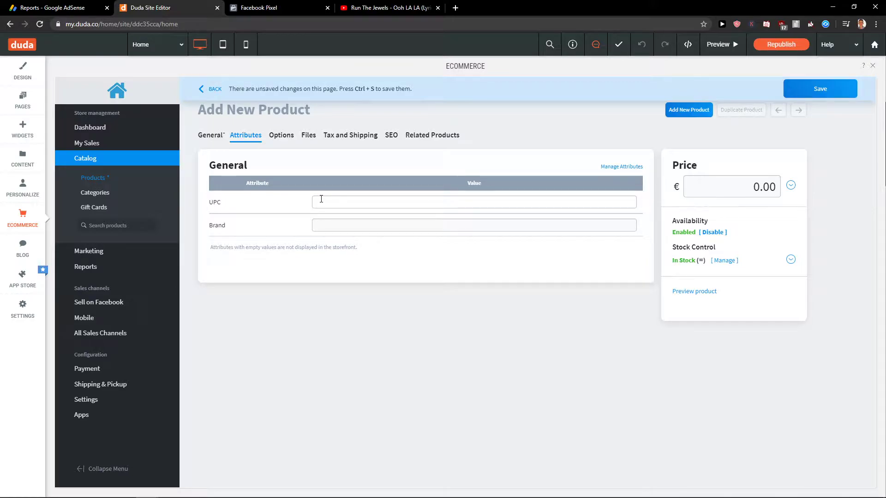
left_click(279, 136)
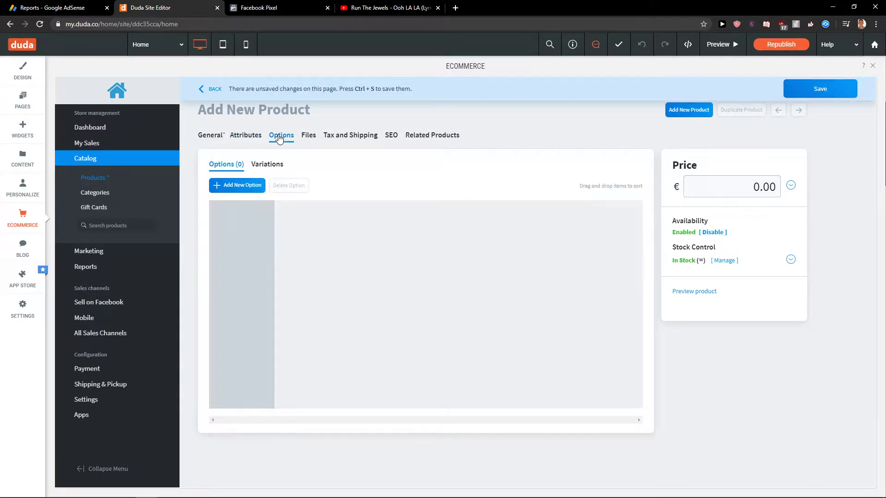
left_click(312, 139)
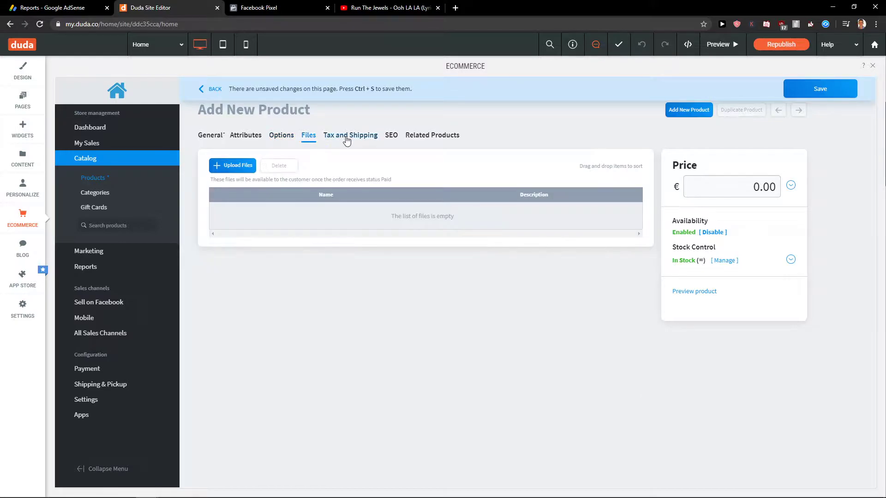
left_click(351, 138)
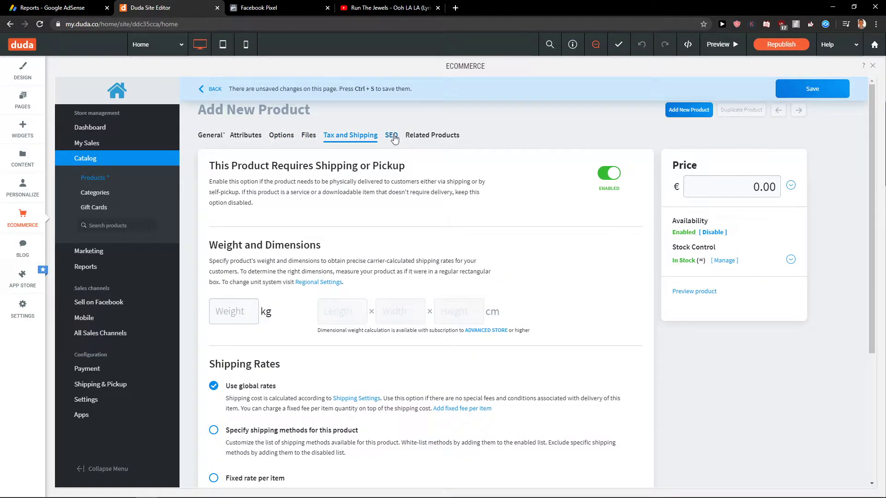
left_click(393, 138)
left_click(366, 137)
scroll(341, 291, "down", 3)
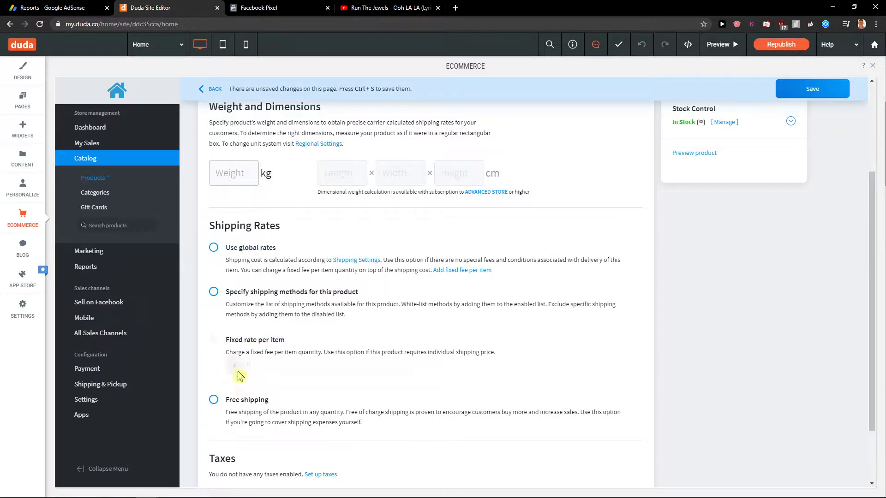
left_click(234, 396)
Enter a price of 25.00, check the SEO and related products tabs, and save
scroll(682, 281, "up", 3)
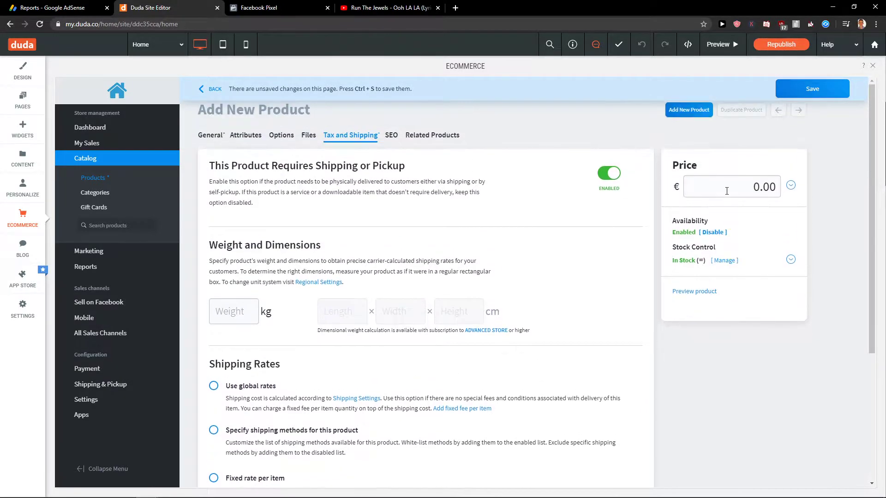
left_click(726, 187)
type("25")
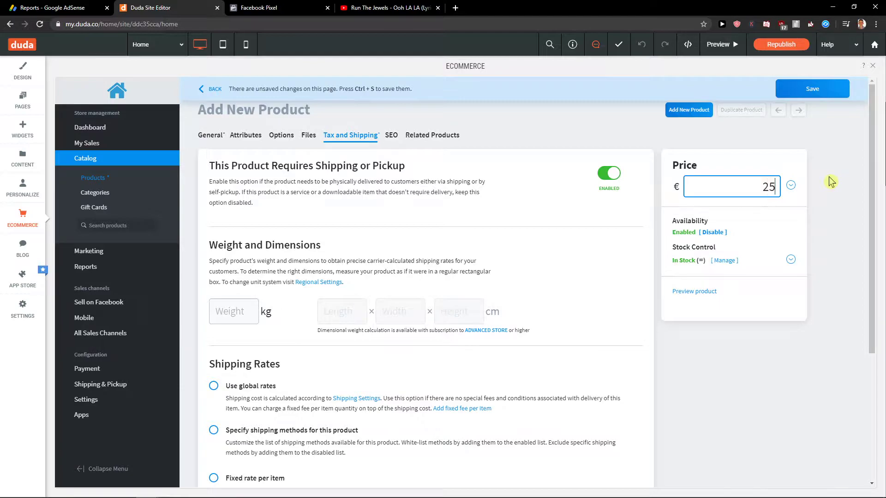
left_click(390, 135)
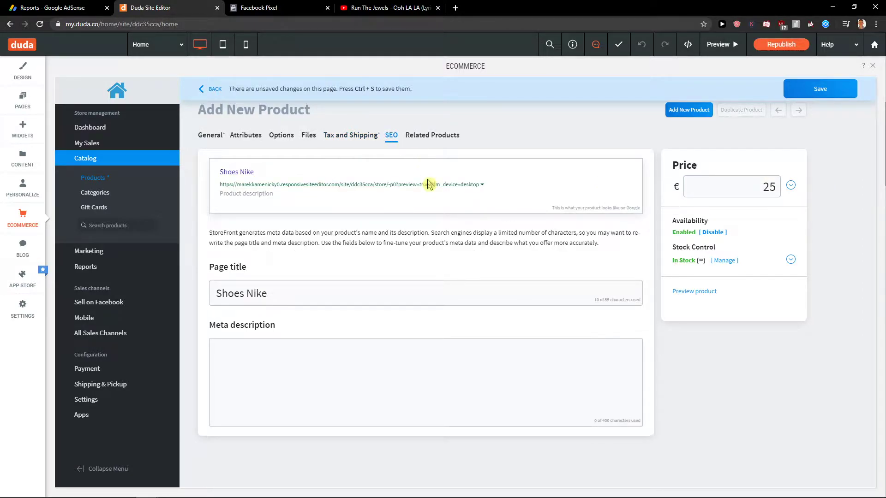
left_click(408, 142)
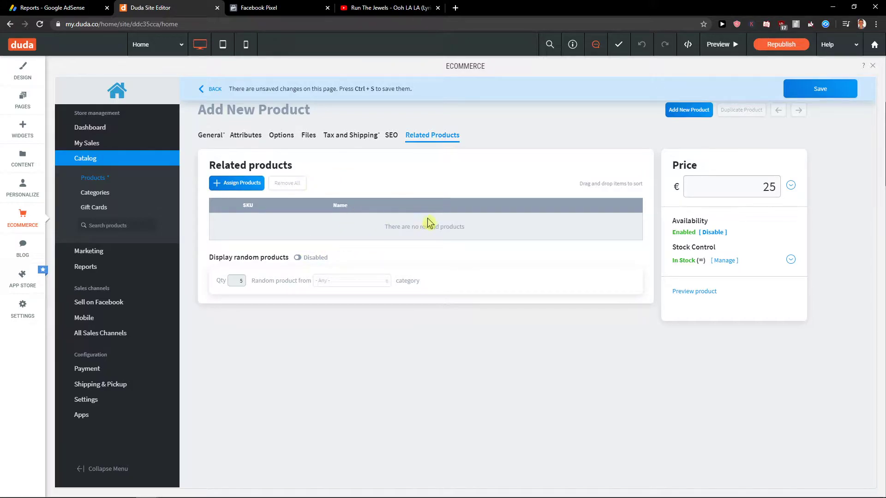
left_click(798, 88)
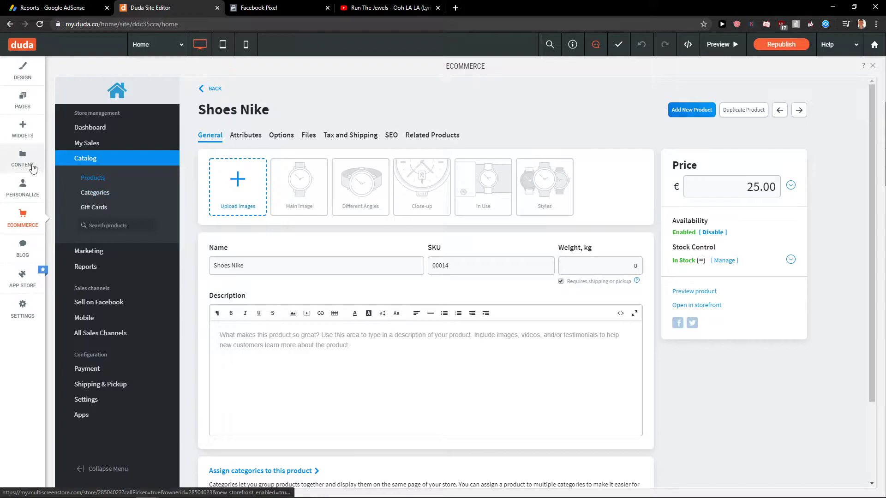
On the Store page, delete the category grid, Facebook widget, search widget and empty column
left_click(26, 106)
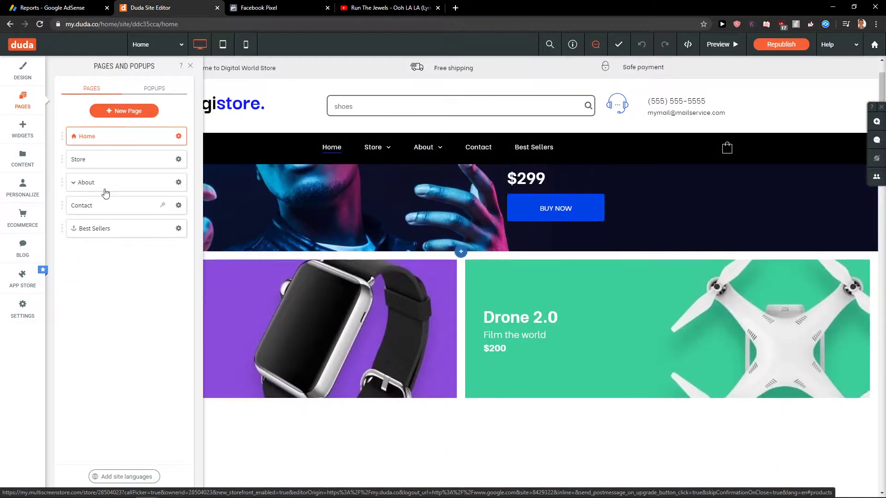
left_click(122, 159)
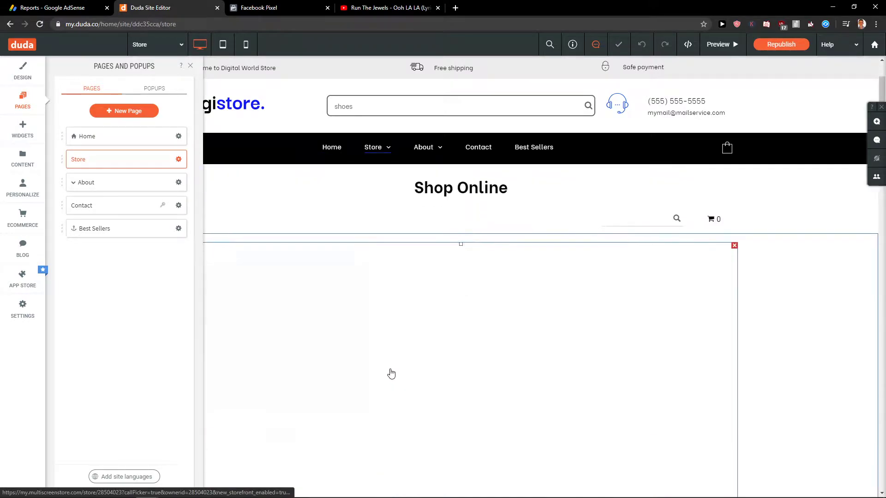
scroll(775, 338, "down", 2)
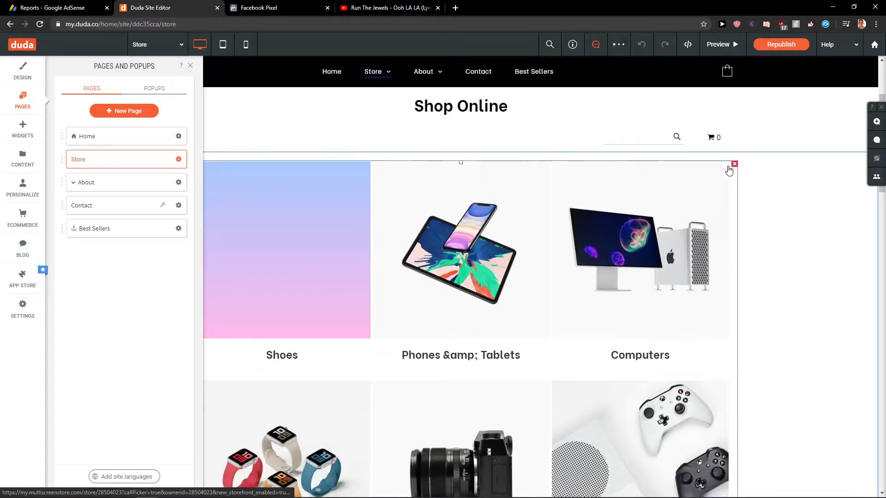
left_click(735, 165)
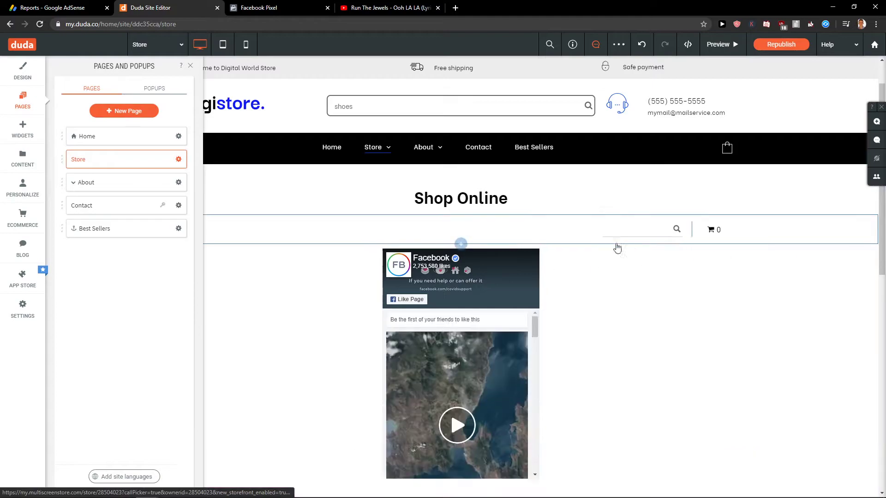
left_click(536, 253)
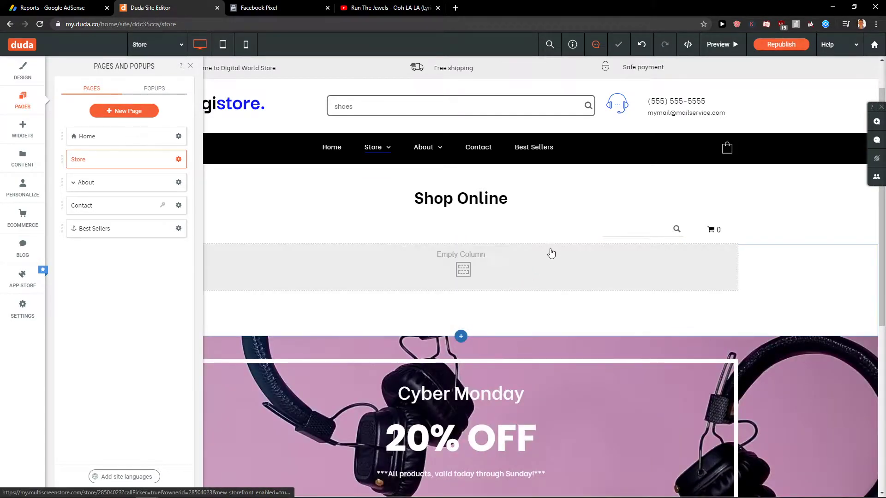
left_click(688, 225)
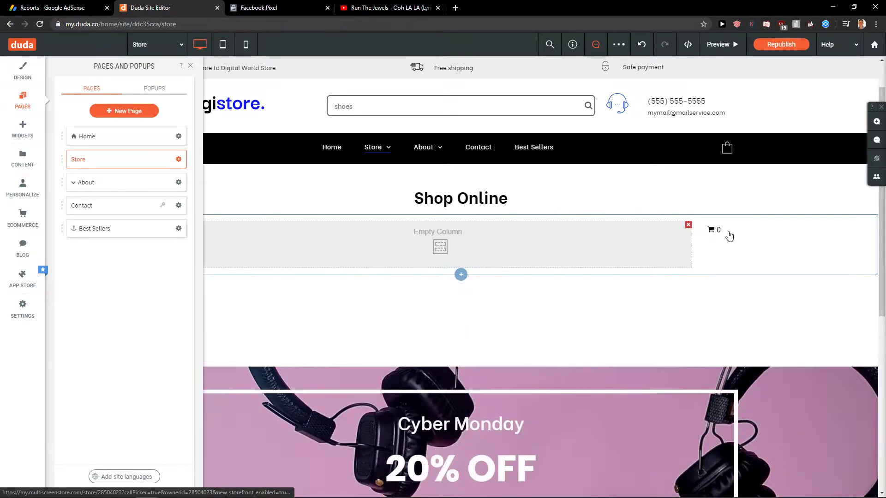
left_click(687, 225)
Delete the empty rows, Cyber Monday banner, brand logos row and the nav-row search
left_click(805, 239)
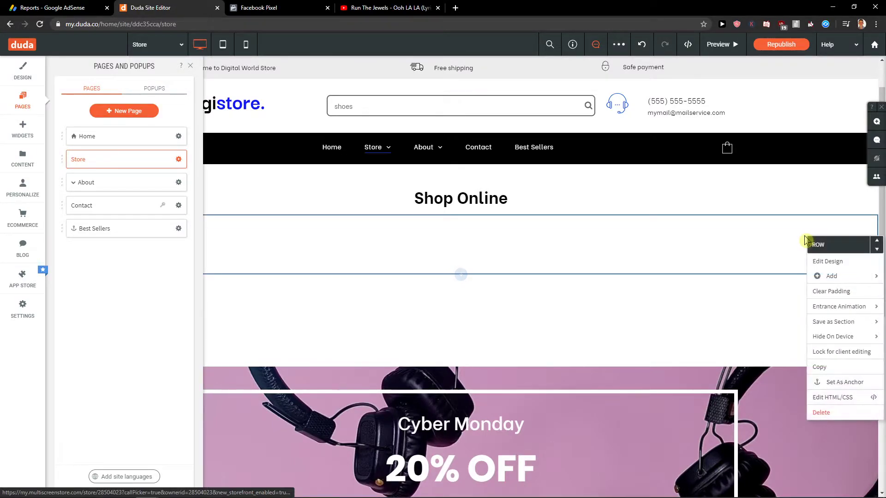
left_click(826, 410)
right_click(775, 252)
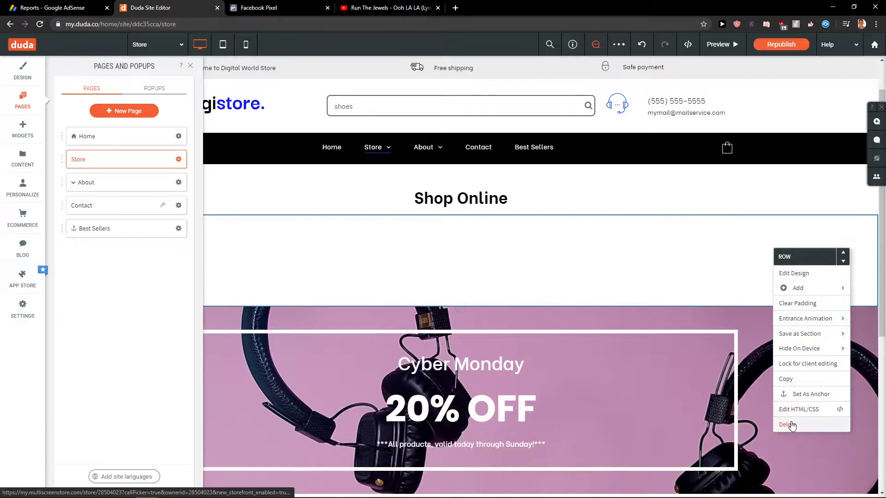
left_click(789, 422)
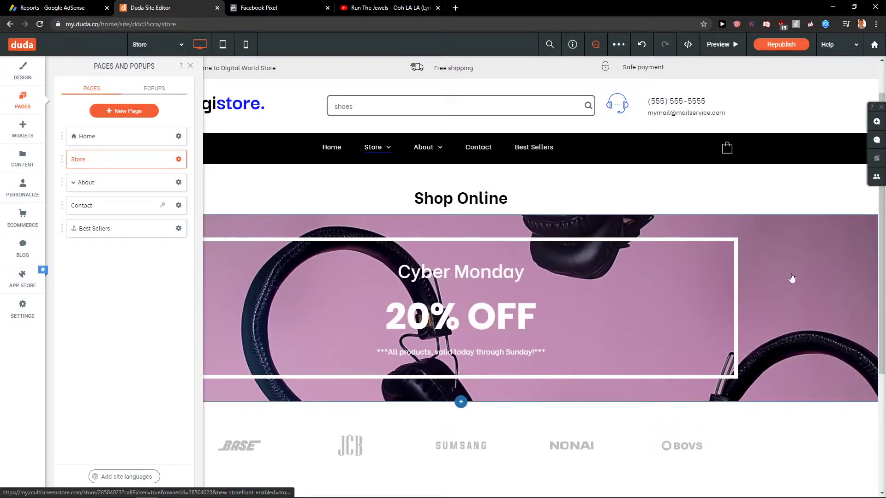
right_click(803, 258)
left_click(821, 434)
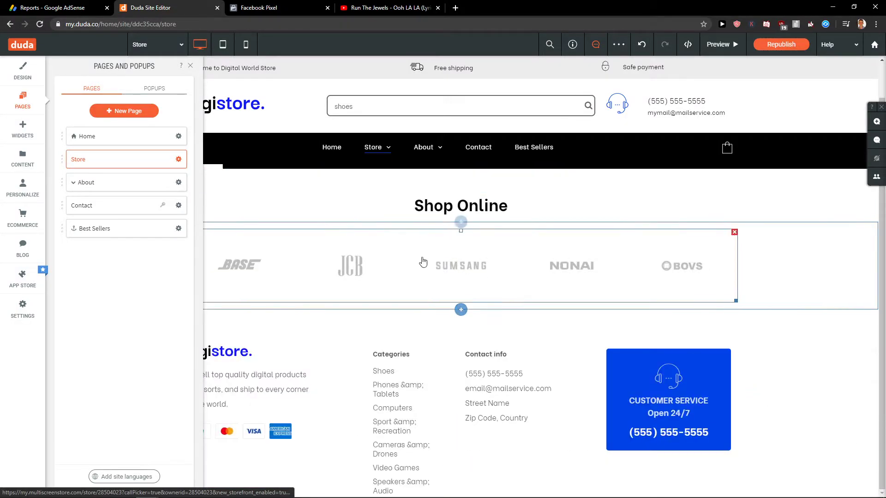
right_click(801, 272)
left_click(814, 446)
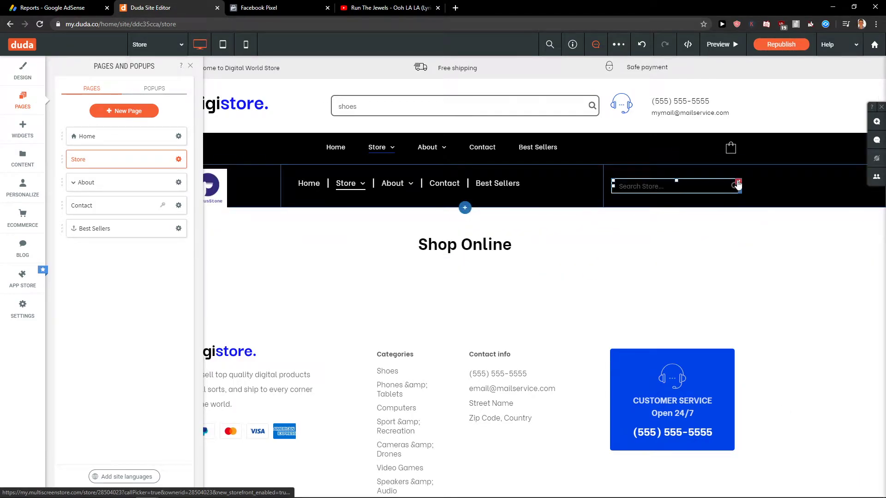
left_click(737, 181)
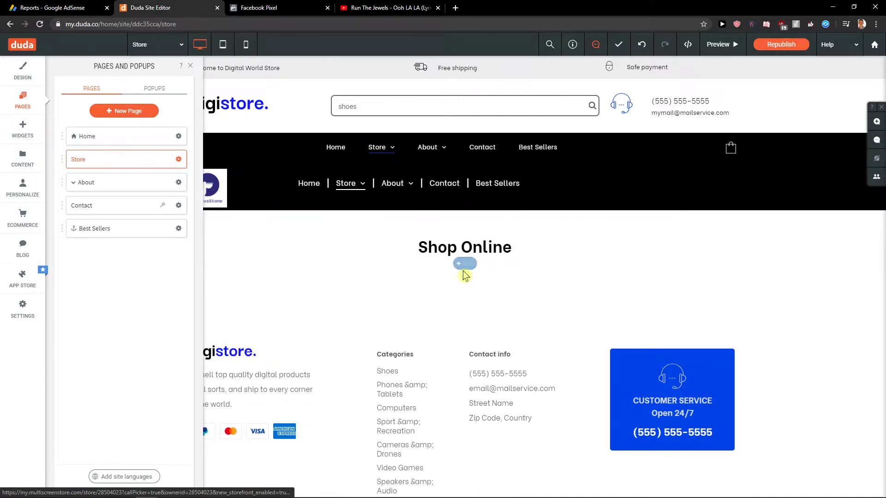
Insert a Promotion section under Shop Online using the ENJOY 20% OFF flower template, and save
left_click(461, 264)
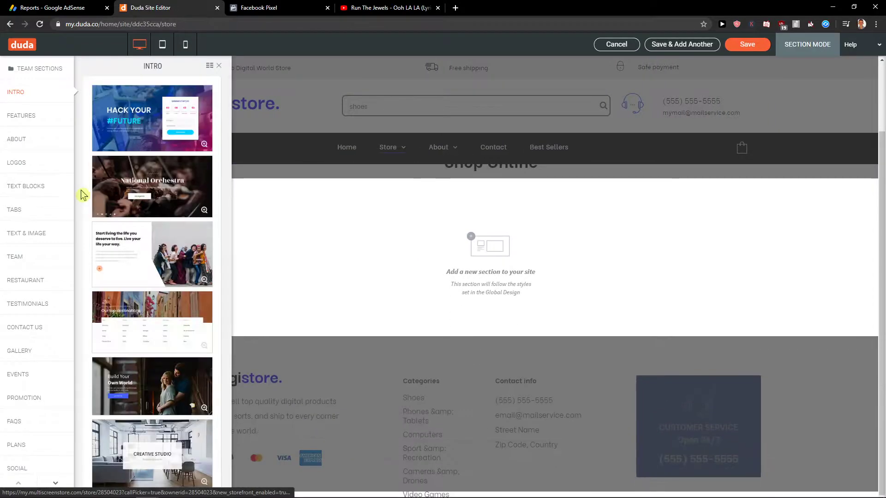
scroll(82, 194, "down", 2)
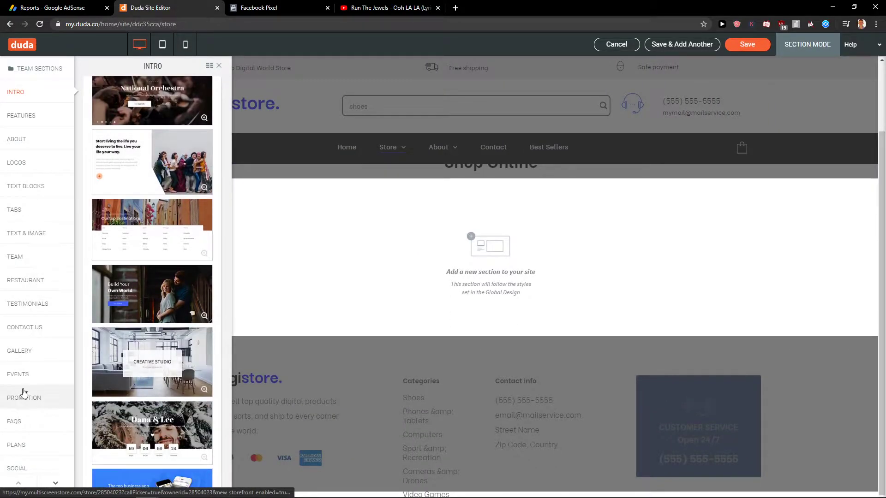
left_click(24, 395)
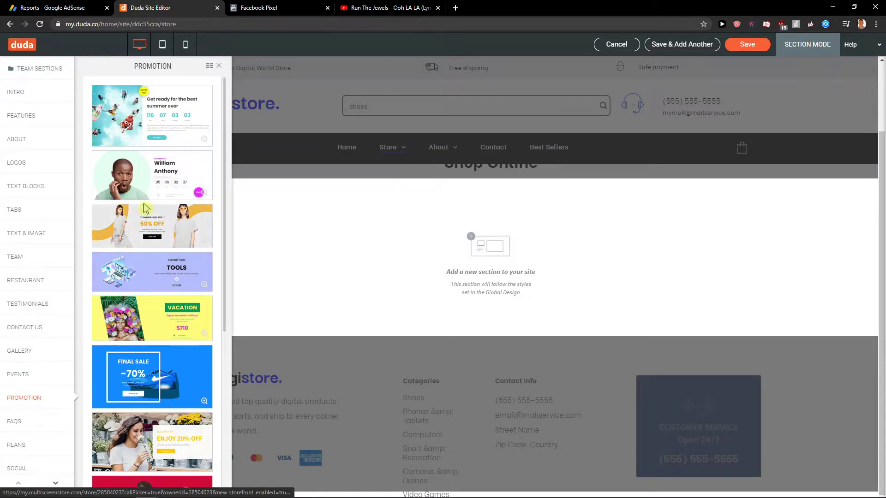
left_click(189, 227)
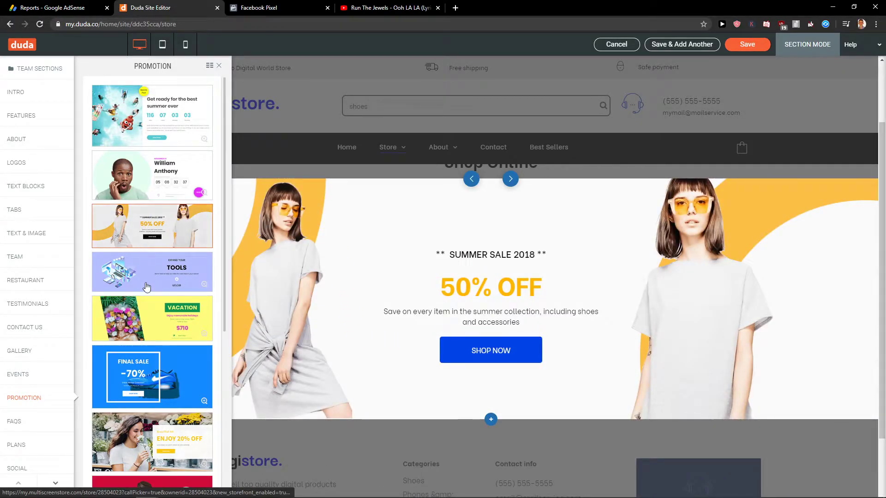
scroll(147, 308, "down", 1)
scroll(326, 323, "down", 1)
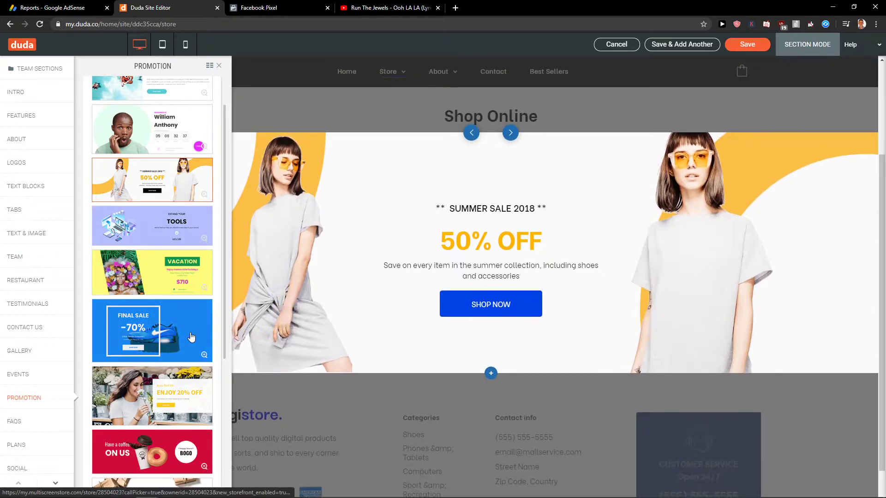
scroll(187, 340, "down", 2)
left_click(152, 304)
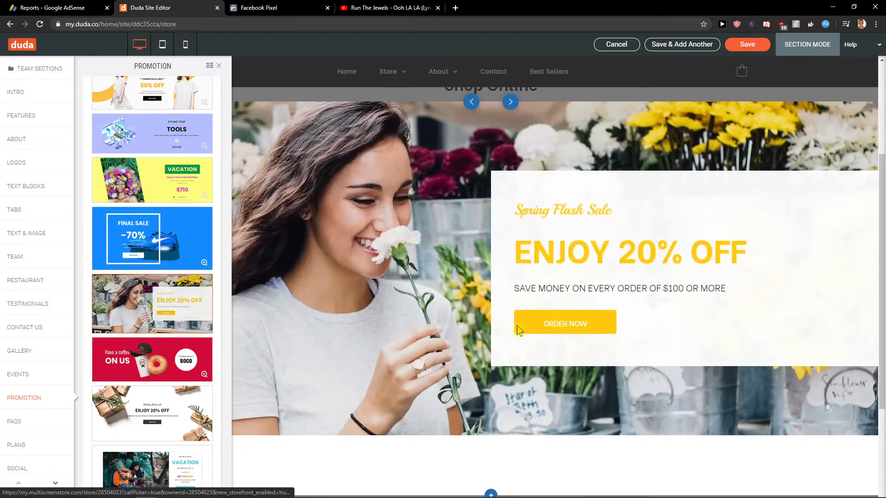
scroll(519, 339, "up", 4)
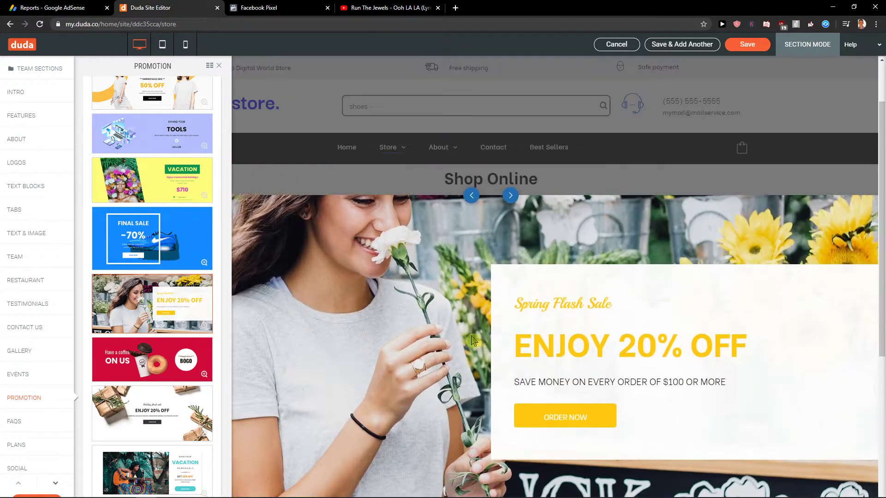
scroll(467, 334, "down", 4)
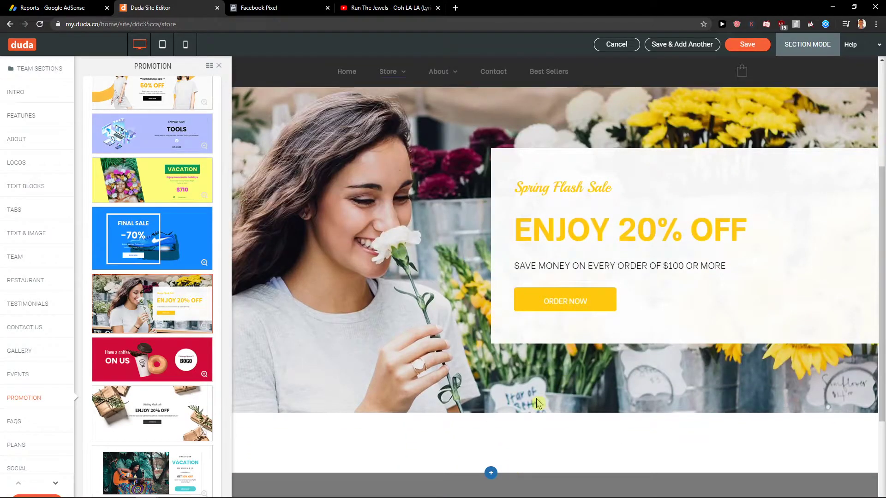
scroll(536, 403, "up", 1)
left_click(744, 44)
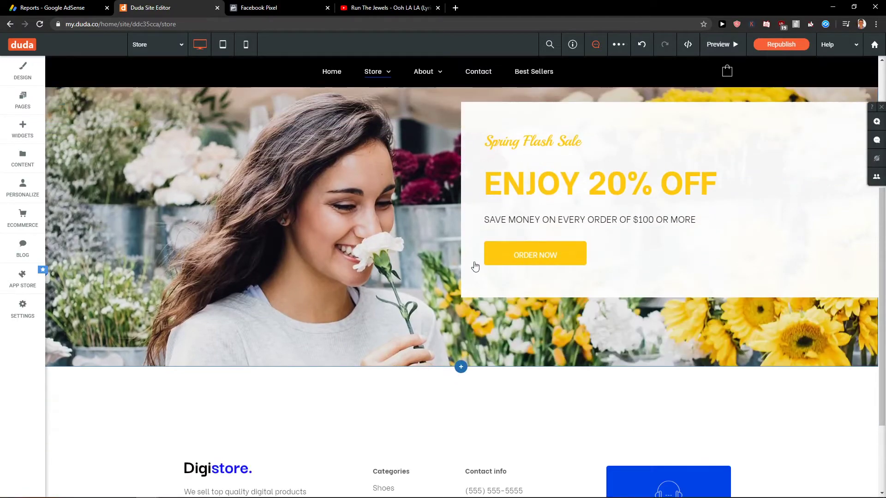
Search the widgets for 'shop' and place a Store search bar below Shop Online
scroll(474, 262, "up", 3)
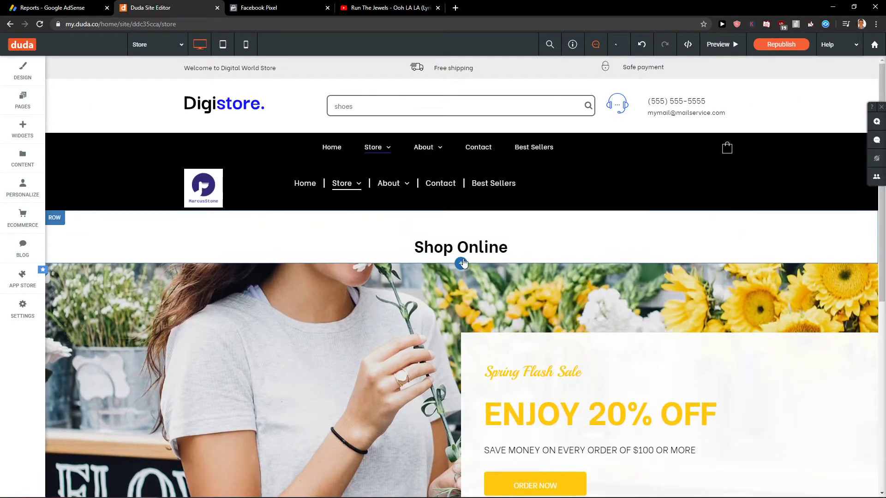
left_click(26, 128)
type("shop")
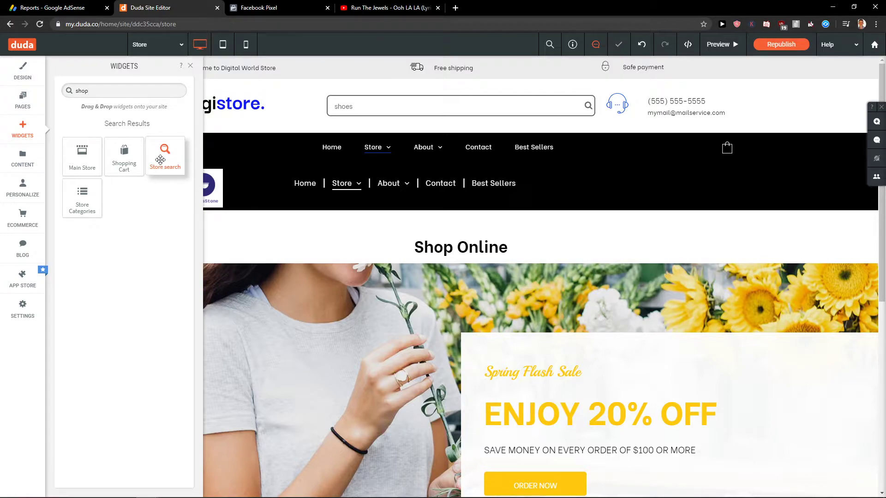
left_click_drag(160, 159, 456, 292)
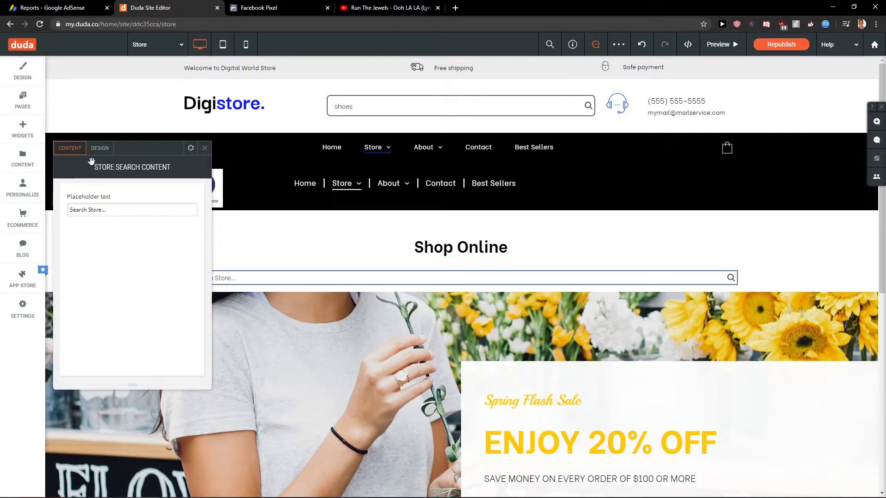
Style the search bar with a 3px border, 46px height and rounded corners
left_click(100, 149)
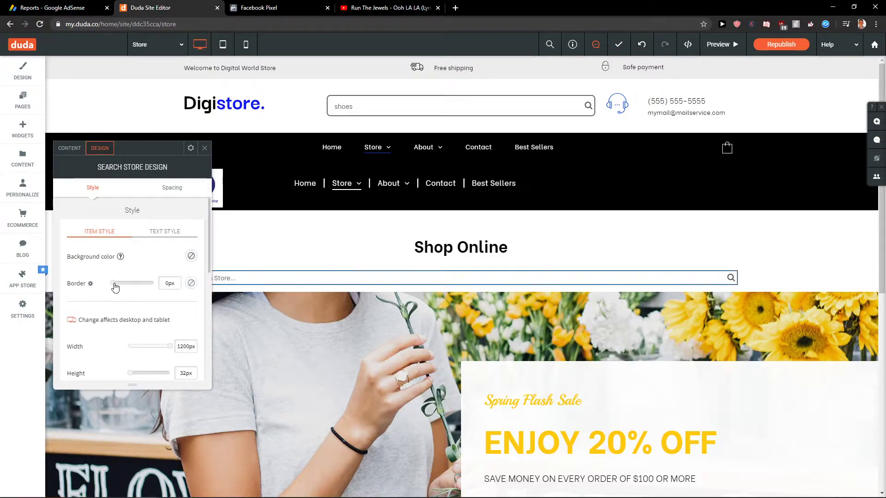
left_click_drag(119, 289, 120, 289)
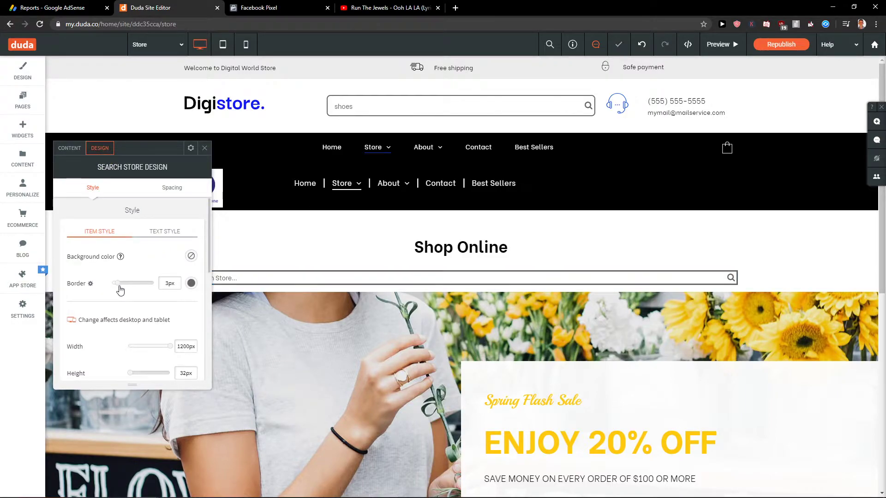
scroll(135, 345, "down", 2)
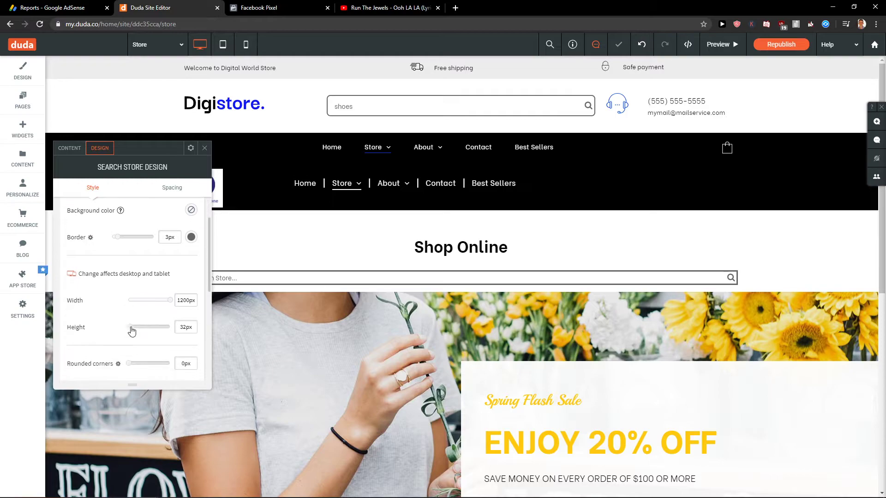
left_click_drag(134, 330, 134, 334)
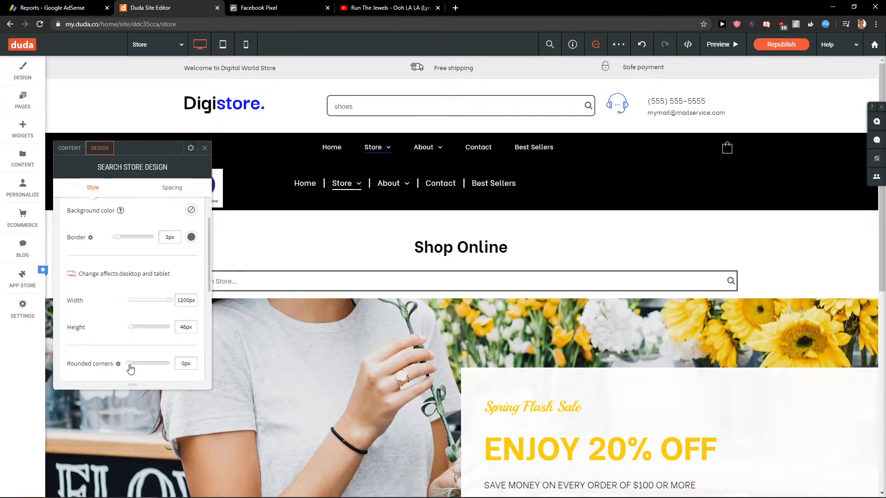
left_click_drag(131, 365, 145, 368)
Try resizing the full-width search bar and look through its row and content settings
left_click(743, 282)
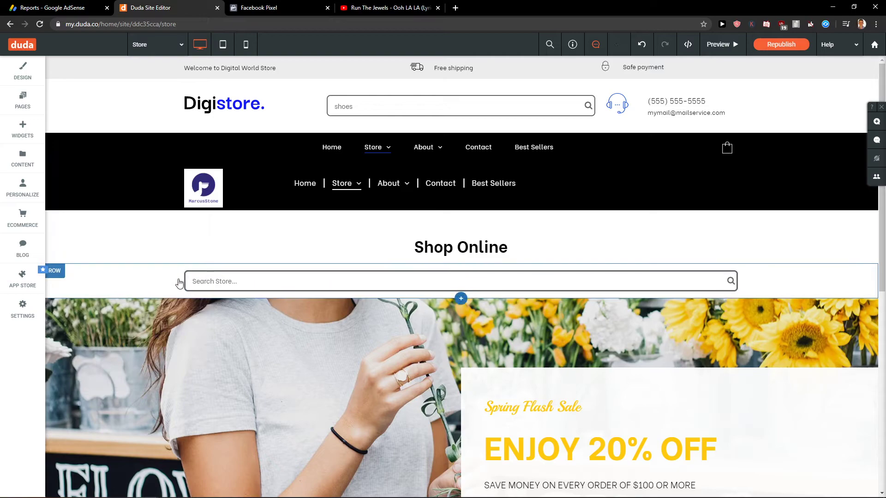
left_click_drag(184, 282, 214, 281)
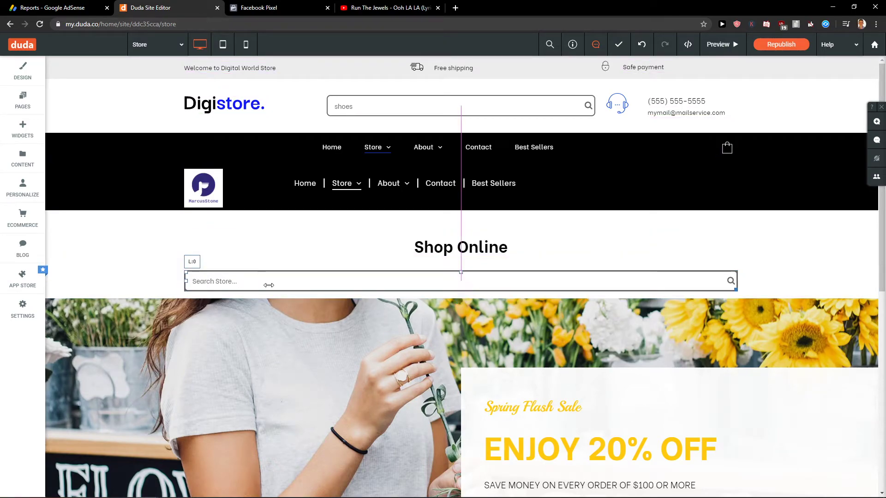
left_click_drag(268, 285, 197, 281)
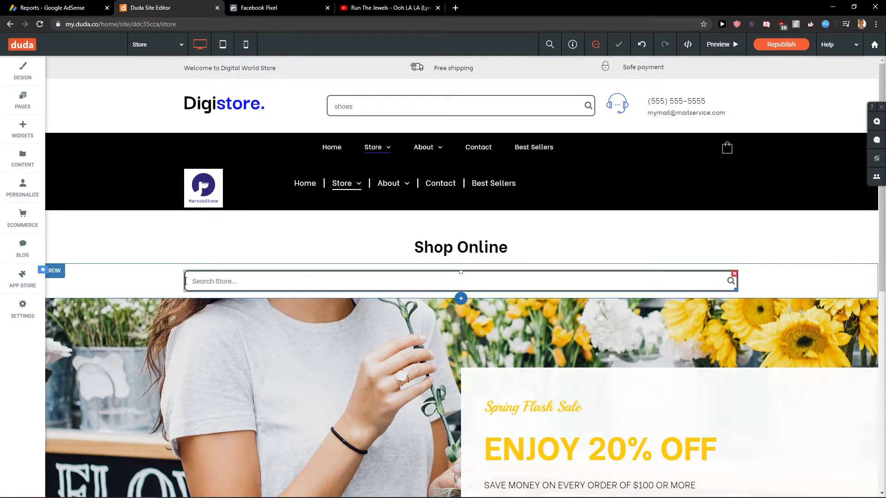
left_click(186, 283)
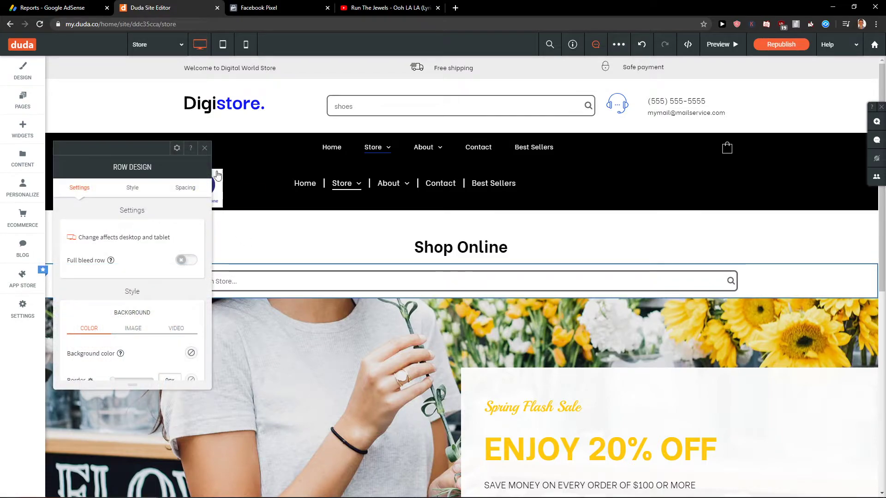
left_click(186, 282)
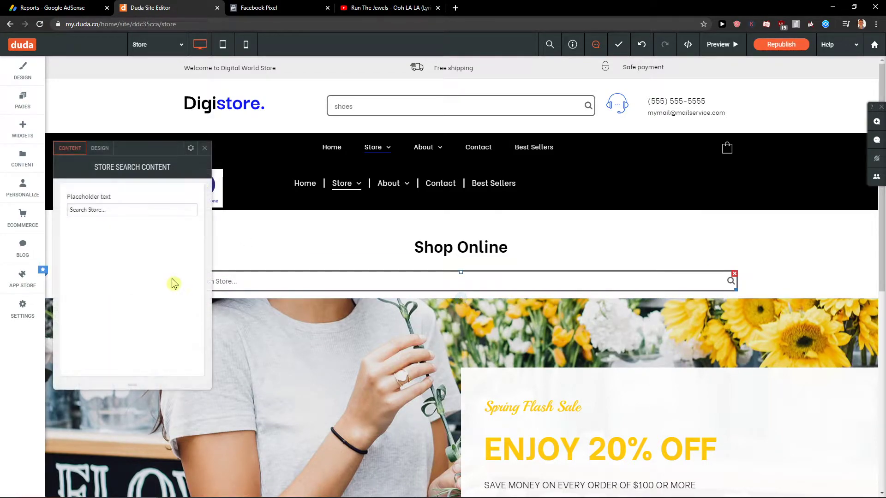
left_click(205, 149)
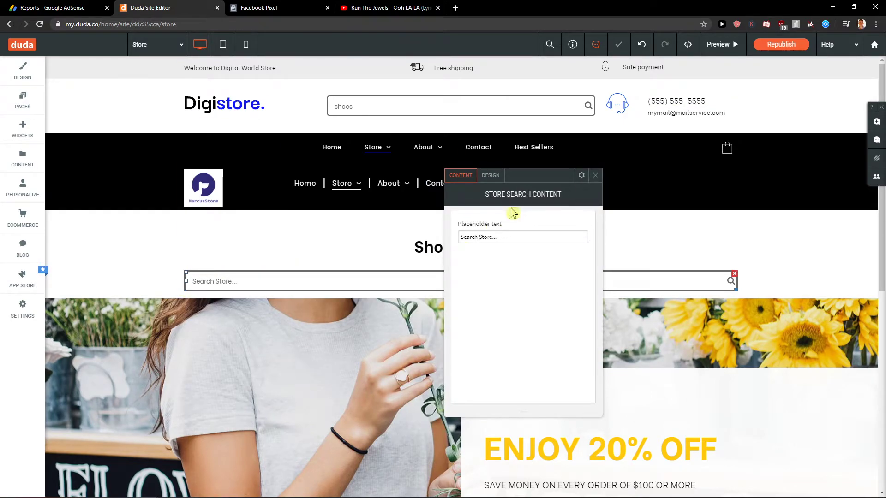
left_click_drag(516, 199, 188, 192)
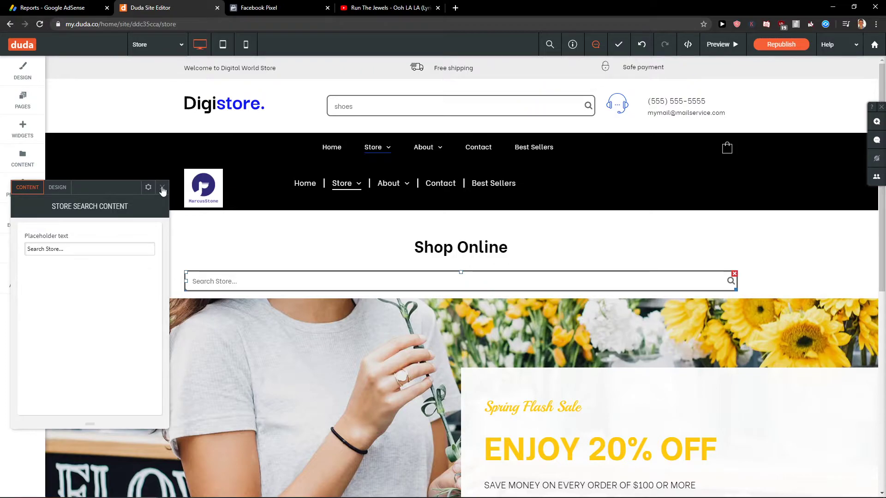
left_click(163, 189)
Add a 3 Columns row under Shop Online and paste a copy of the search bar into its middle column
left_click(23, 129)
scroll(124, 202, "down", 2)
scroll(124, 202, "down", 2)
left_click_drag(126, 360, 378, 278)
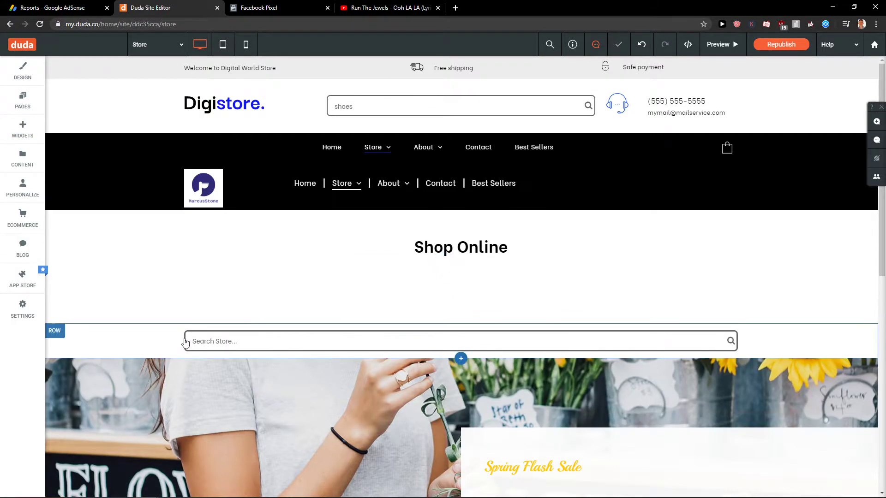
left_click(197, 333)
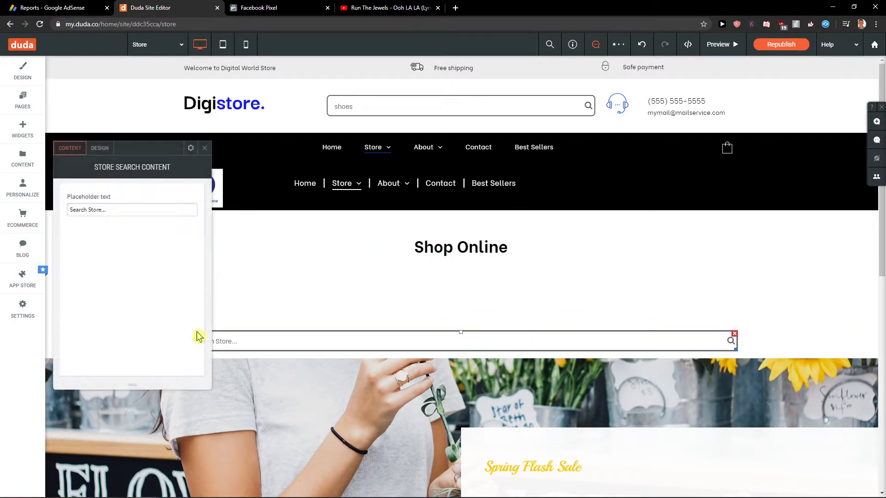
left_click(204, 148)
key("ctrl+c")
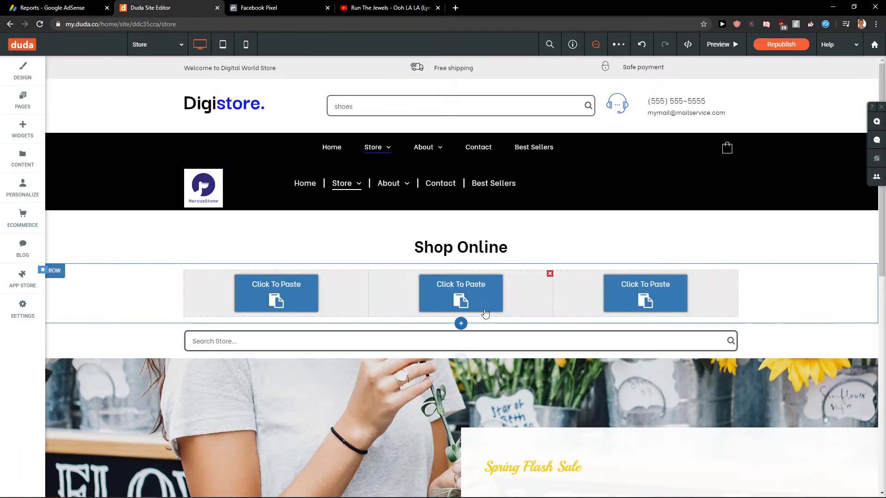
left_click(467, 300)
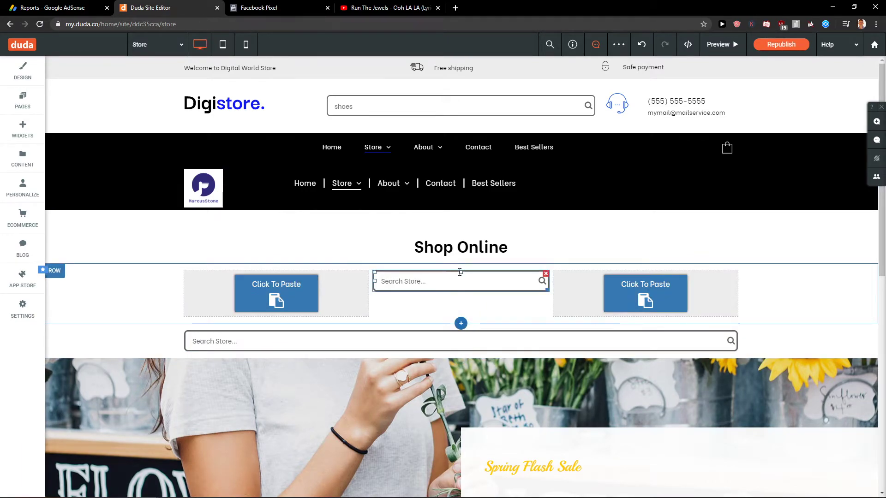
left_click_drag(461, 272, 461, 289)
left_click(370, 302)
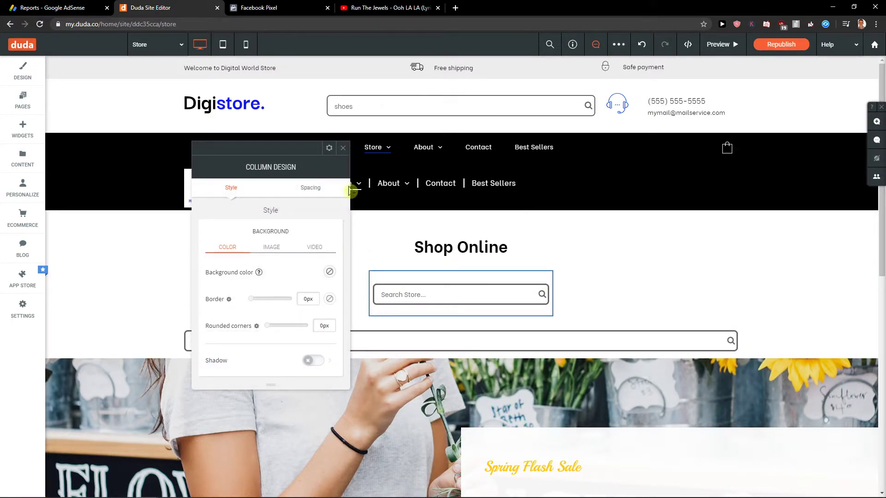
left_click(343, 148)
Delete the old full-width search row and widen the middle column on both sides
right_click(843, 334)
left_click(829, 327)
left_click_drag(551, 293, 596, 294)
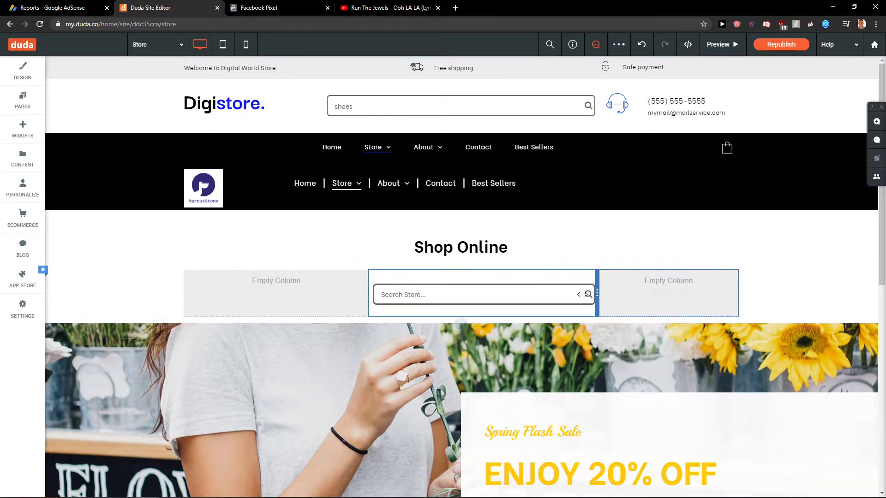
left_click_drag(357, 300, 313, 299)
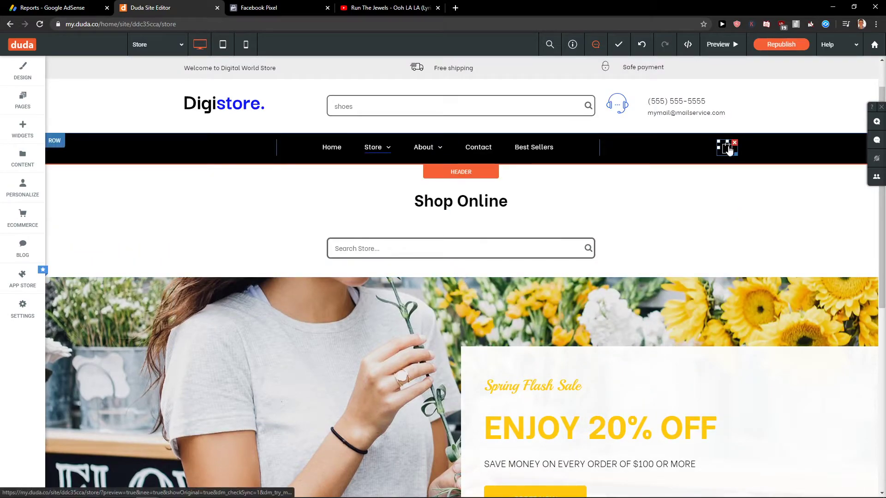
Try a Shopping Cart widget in the header nav bar, then remove it
left_click(728, 150)
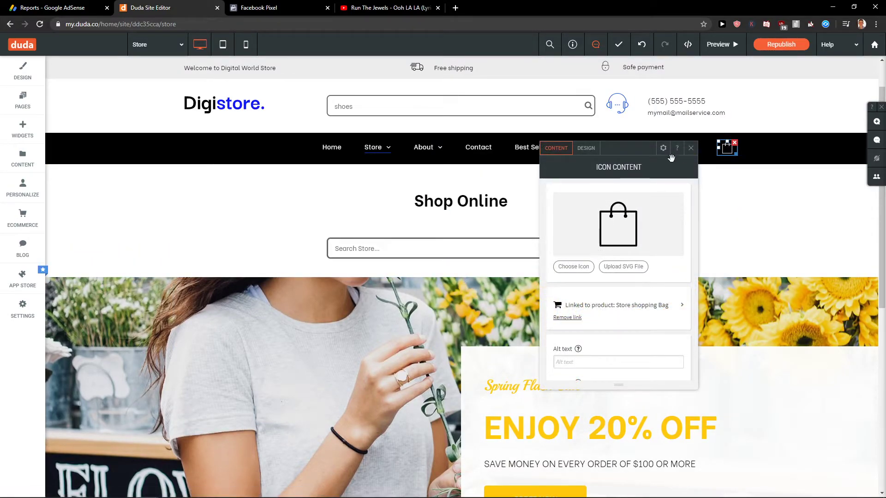
left_click(691, 150)
left_click(24, 127)
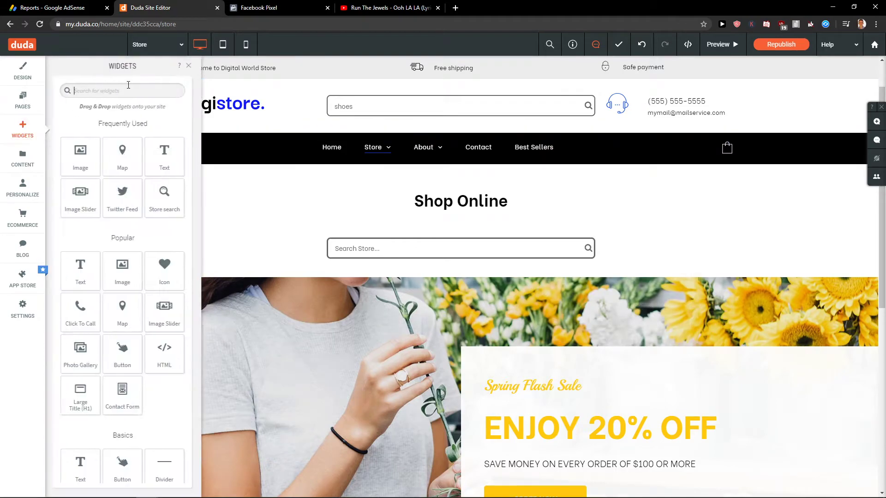
left_click(128, 89)
type("shop")
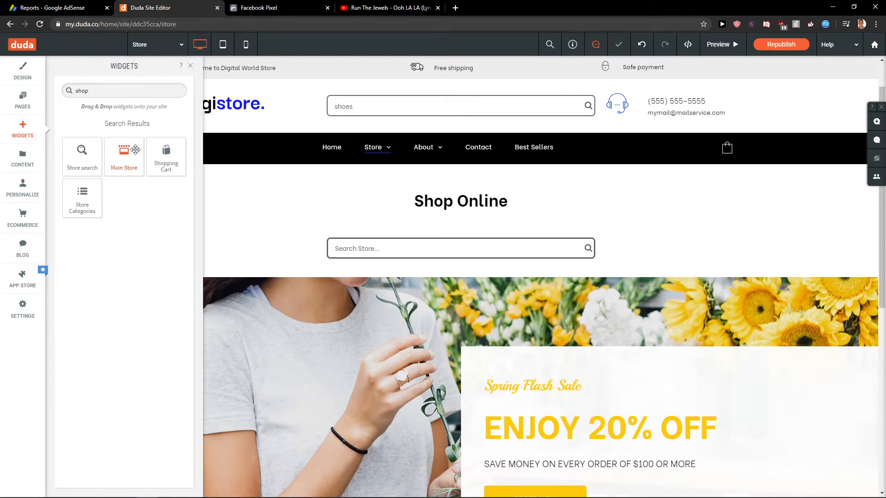
left_click_drag(165, 156, 697, 182)
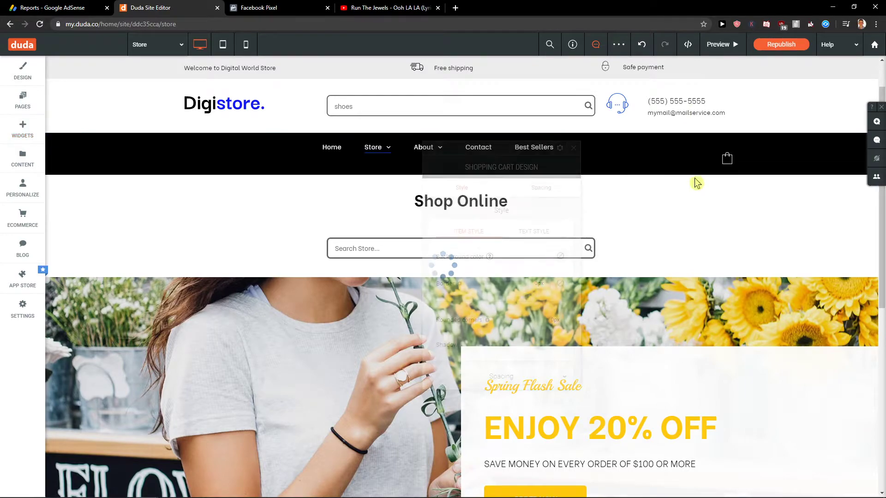
left_click(574, 148)
left_click(642, 143)
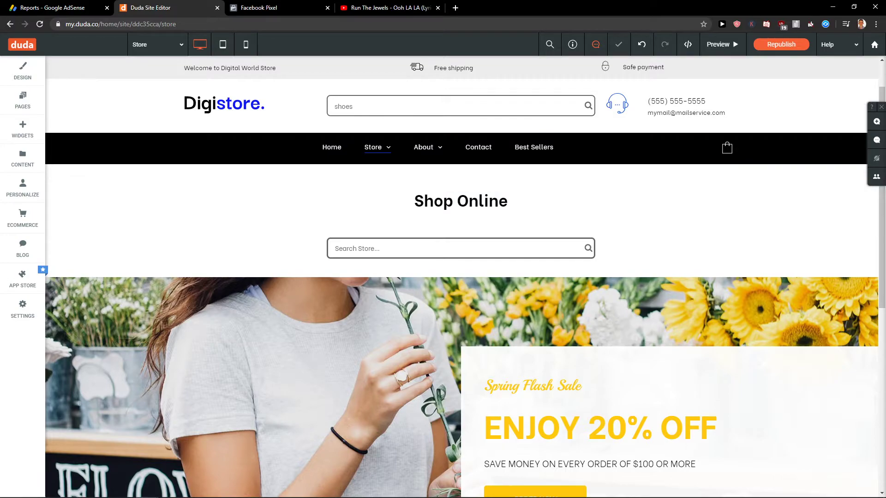
Place a Shopping Cart widget beside the store search bar and enlarge its box
left_click(22, 129)
left_click(139, 94)
type("shopi")
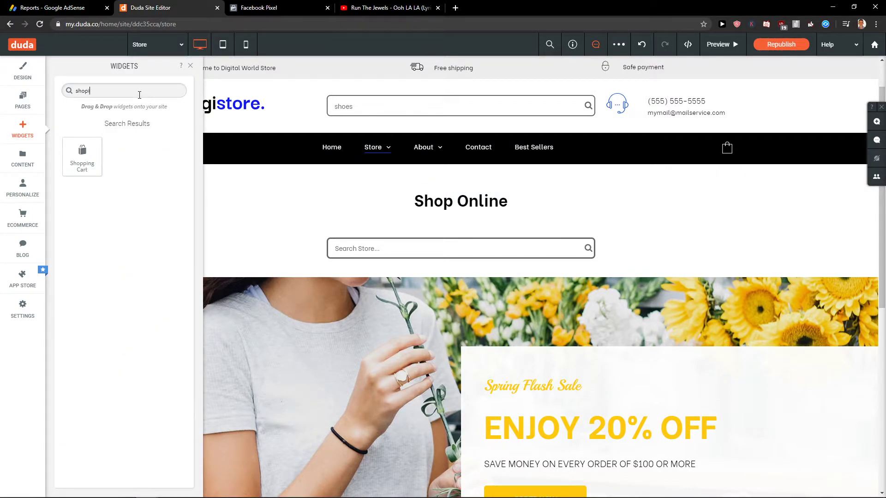
left_click_drag(78, 173, 688, 259)
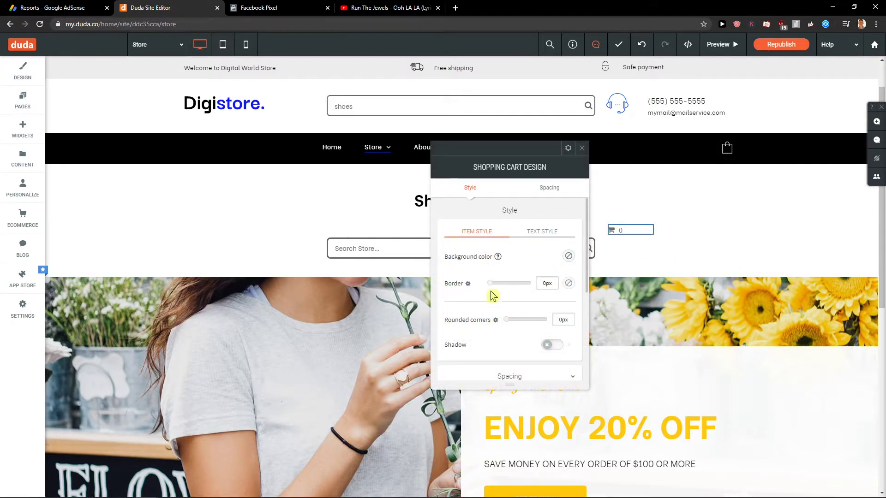
left_click(538, 190)
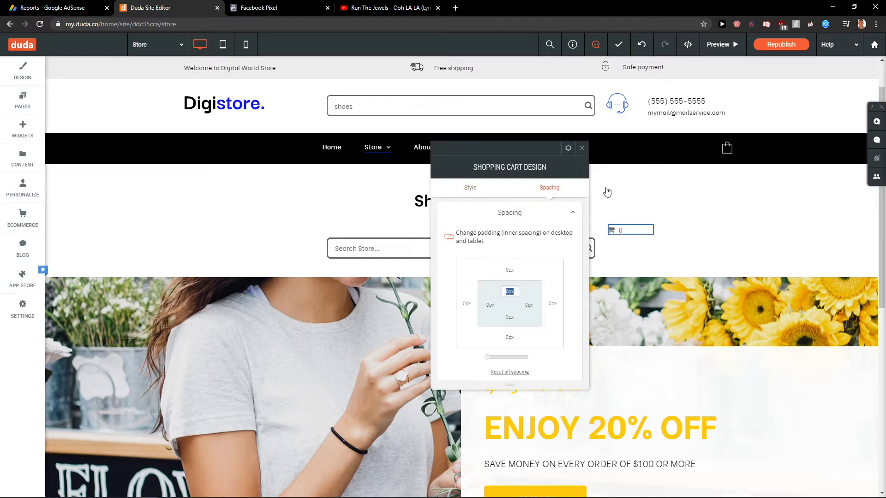
left_click(581, 148)
left_click_drag(651, 235, 690, 251)
left_click_drag(651, 227, 654, 249)
Set the cart's text font size, trying 30 and 48 before settling on 36, and nudge the box
left_click(654, 250)
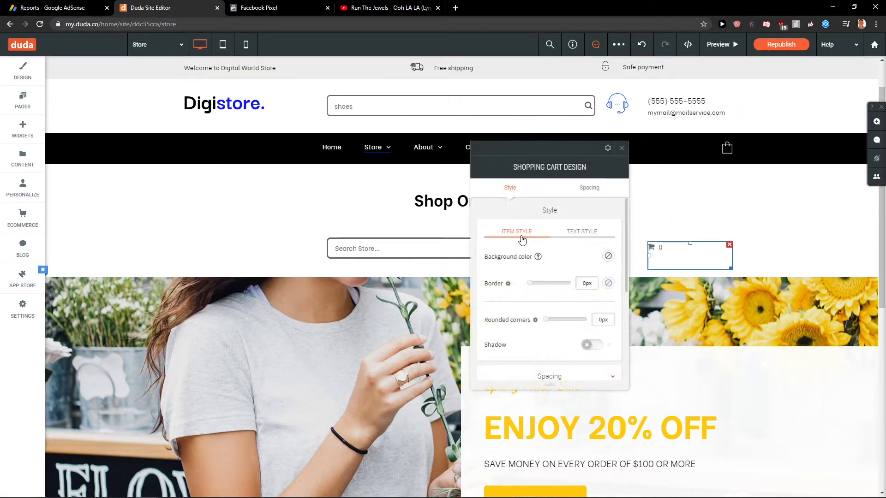
left_click(566, 235)
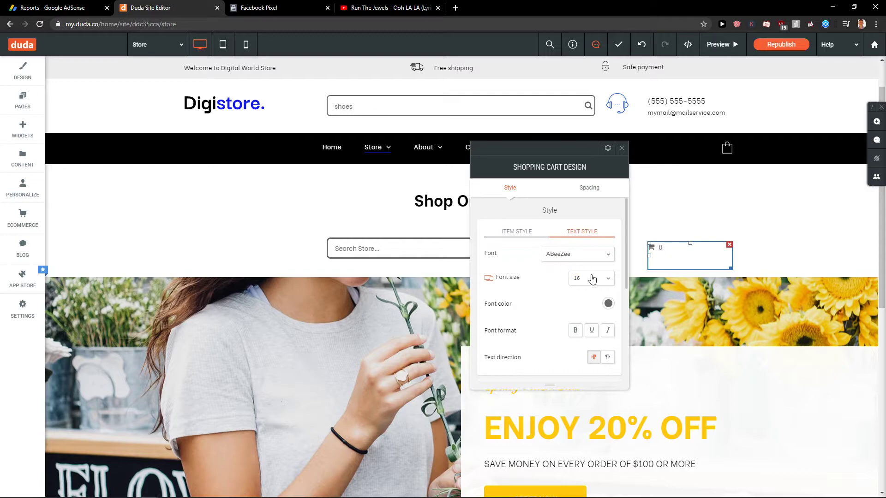
left_click(594, 280)
left_click(590, 350)
left_click(601, 279)
left_click(584, 325)
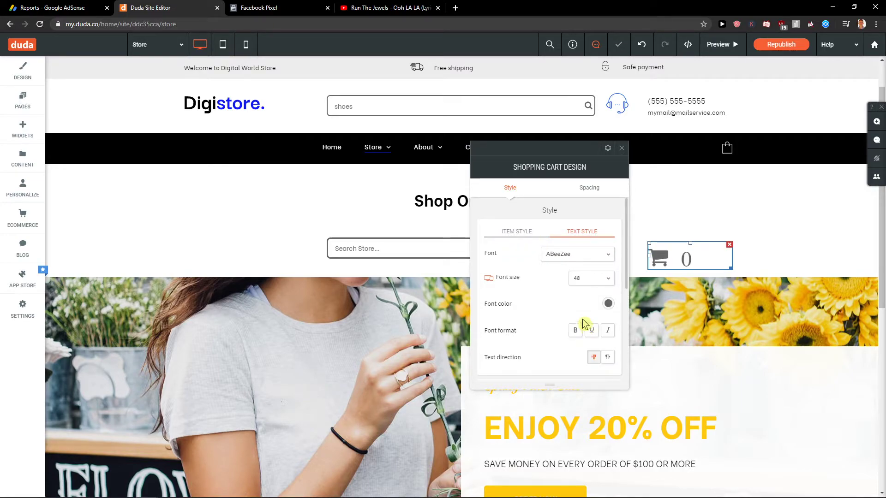
scroll(564, 275, "down", 1)
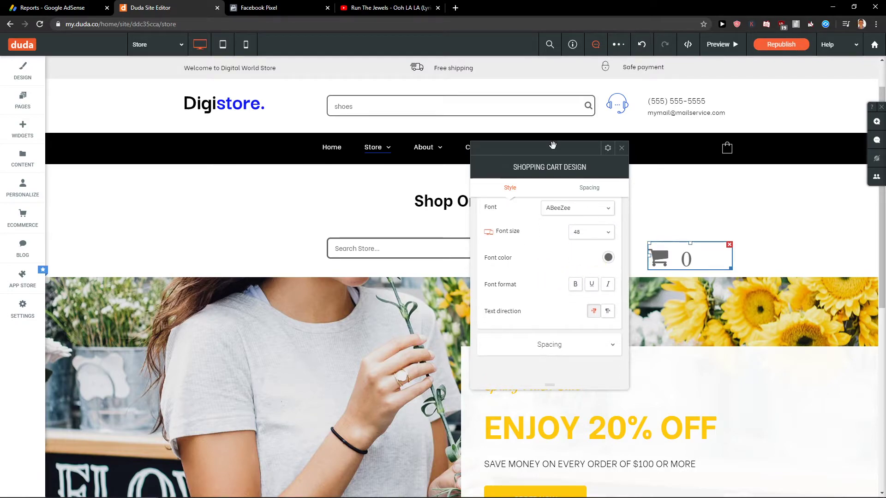
left_click_drag(552, 147, 283, 151)
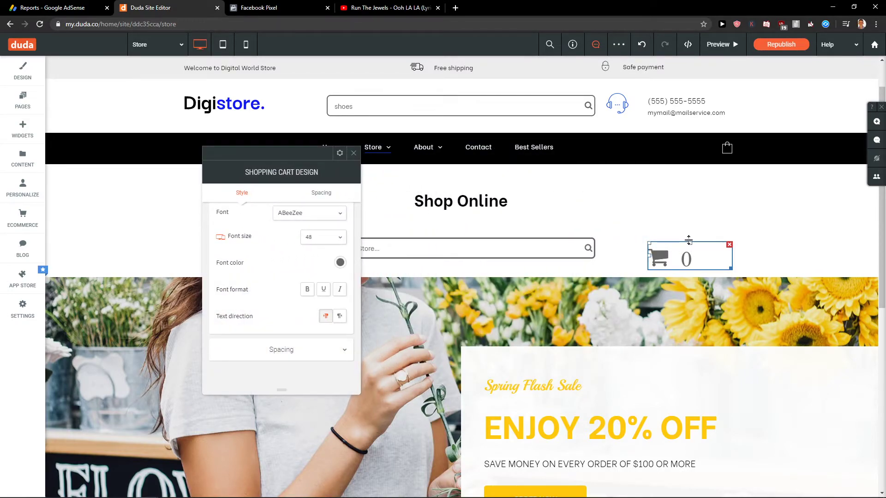
left_click_drag(688, 240, 658, 244)
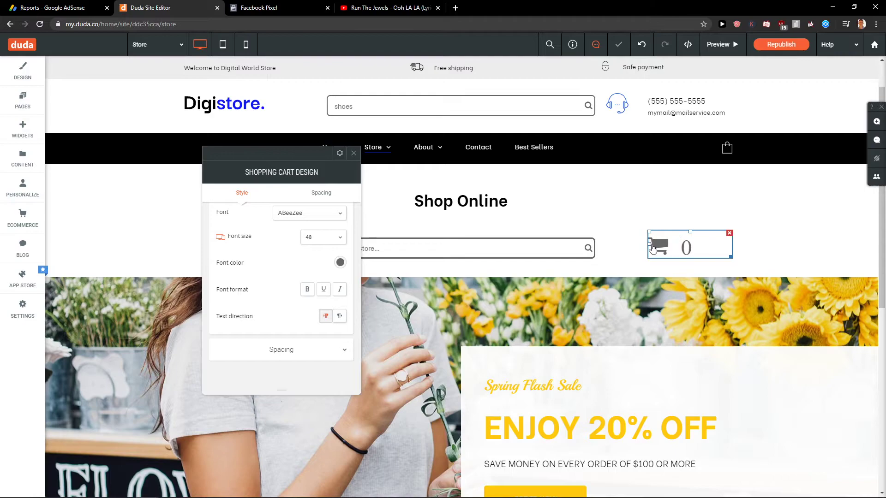
mouse_move(726, 253)
left_mouse_down()
mouse_move(705, 257)
mouse_move(728, 262)
left_mouse_up()
left_click(339, 237)
left_click(331, 273)
Add top spacing to the cart so it sits level with the search bar
scroll(303, 261, "up", 1)
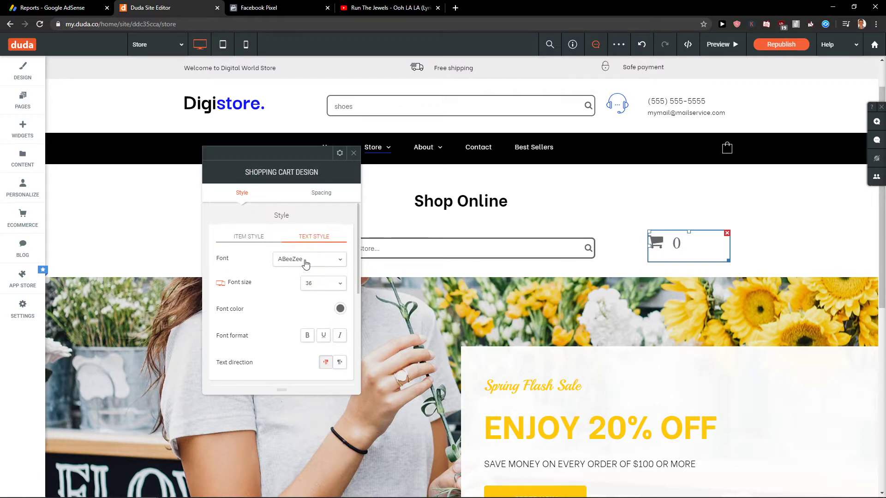
left_click(253, 241)
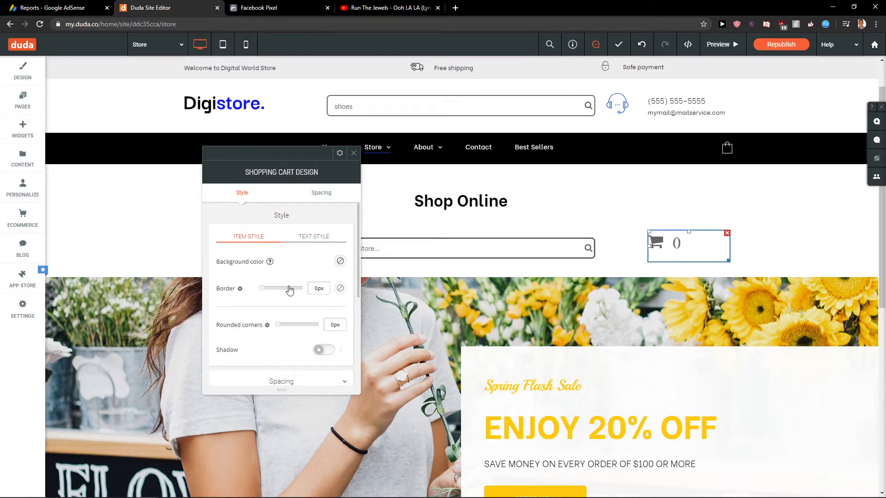
scroll(289, 286, "down", 2)
left_click(322, 293)
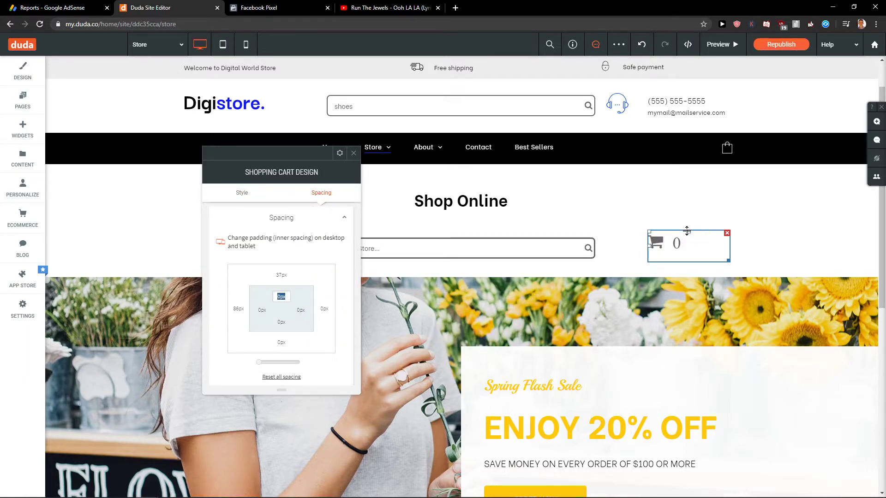
left_click_drag(686, 231, 693, 237)
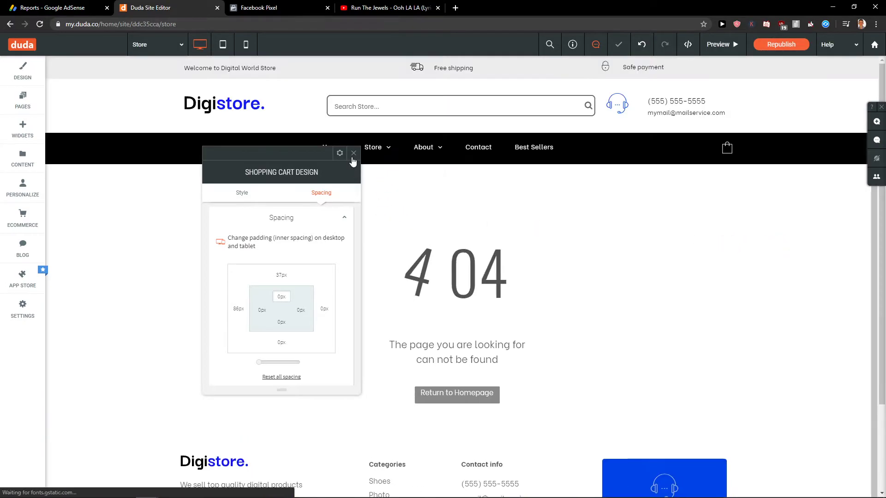
left_click(353, 153)
Search the widgets for 'stor' and drag Store Categories below the promo banner
left_click(374, 146)
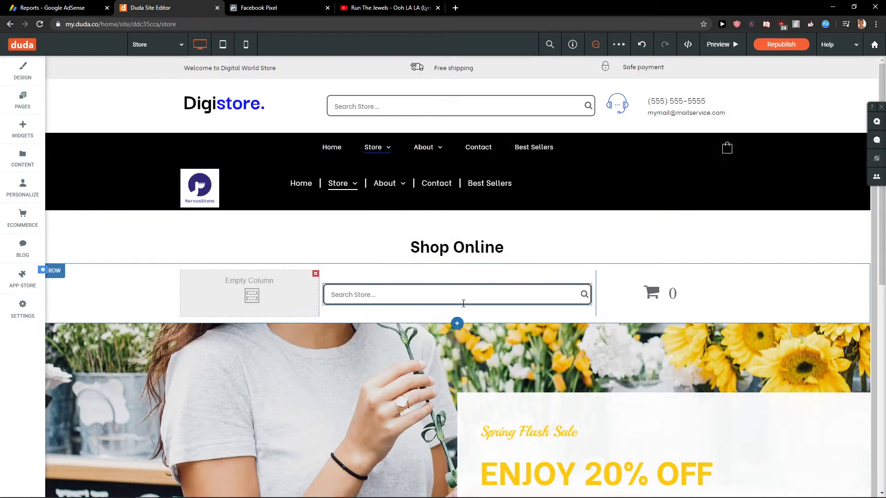
scroll(296, 322, "down", 8)
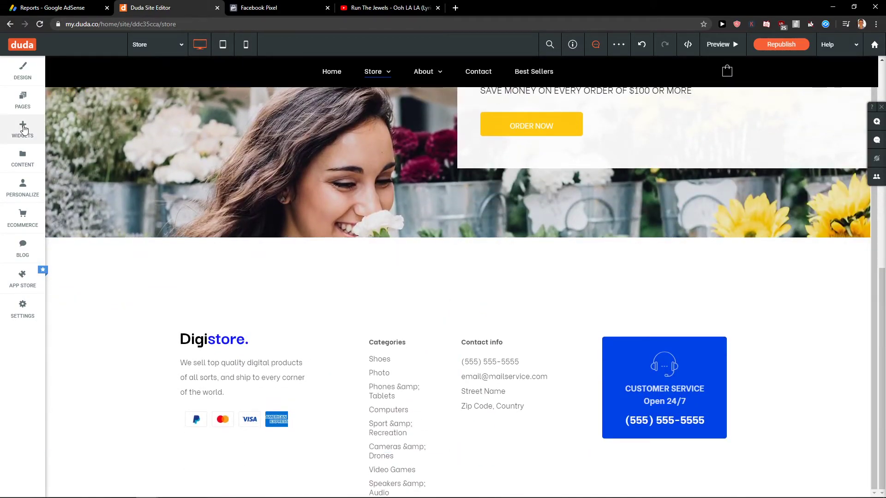
left_click(23, 129)
type("stor")
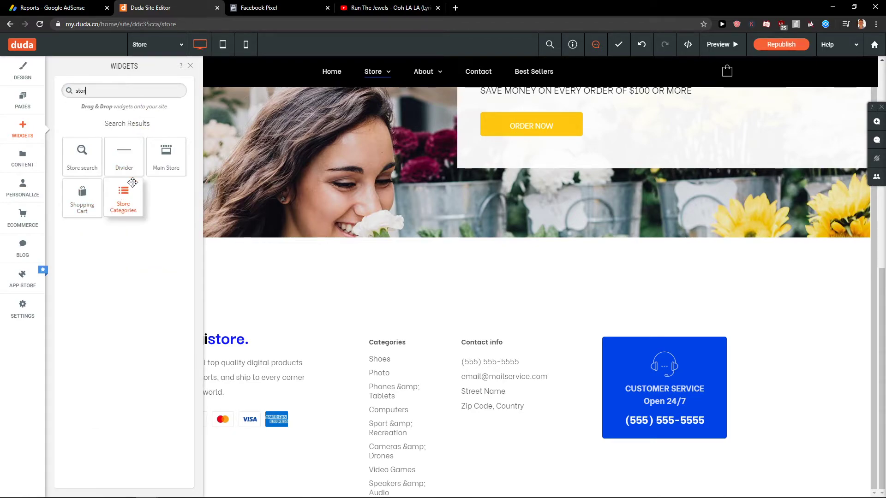
left_click_drag(122, 197, 460, 271)
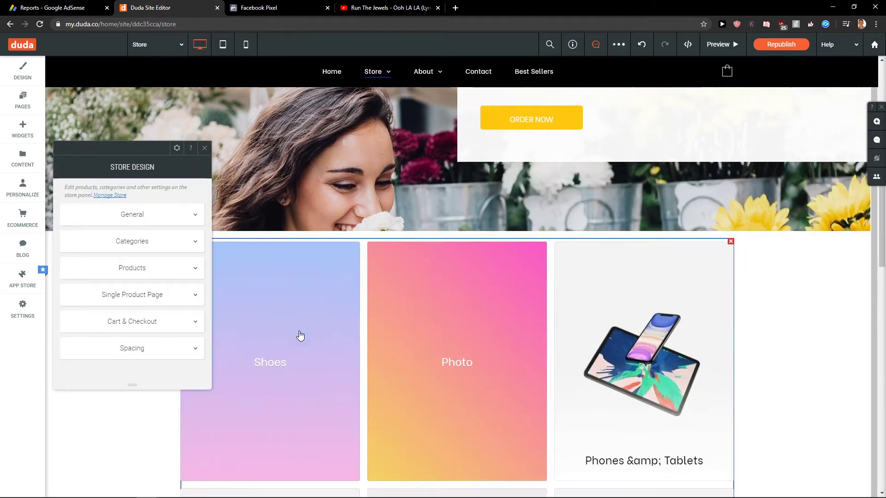
Review the General, Categories and Products sections of the Store Design settings
scroll(417, 387, "down", 7)
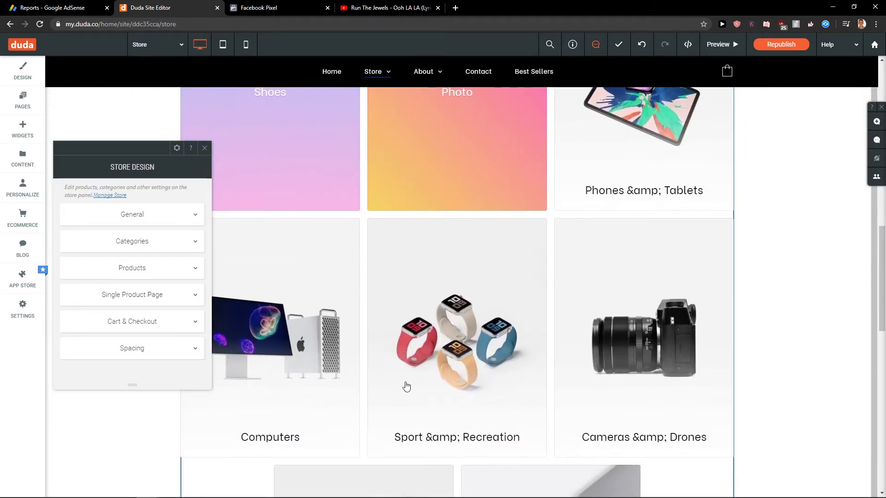
scroll(321, 367, "down", 6)
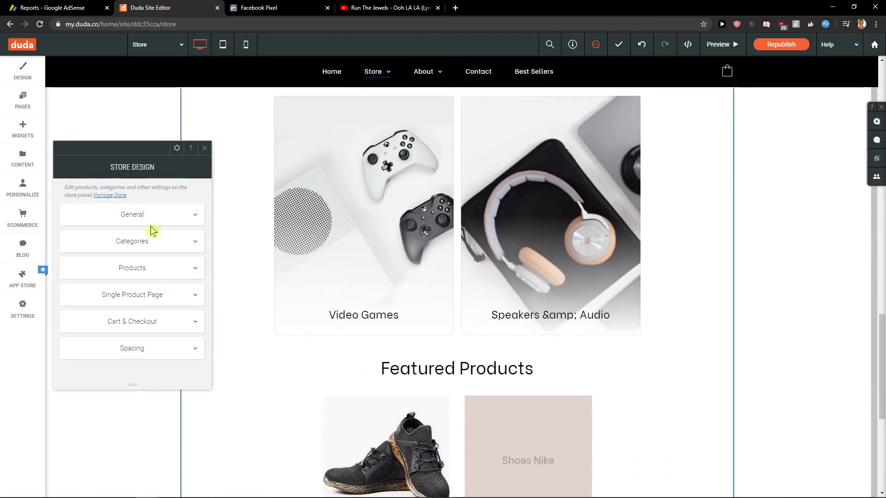
left_click(192, 217)
left_click(182, 312)
scroll(181, 304, "down", 2)
scroll(179, 287, "up", 1)
scroll(178, 285, "down", 3)
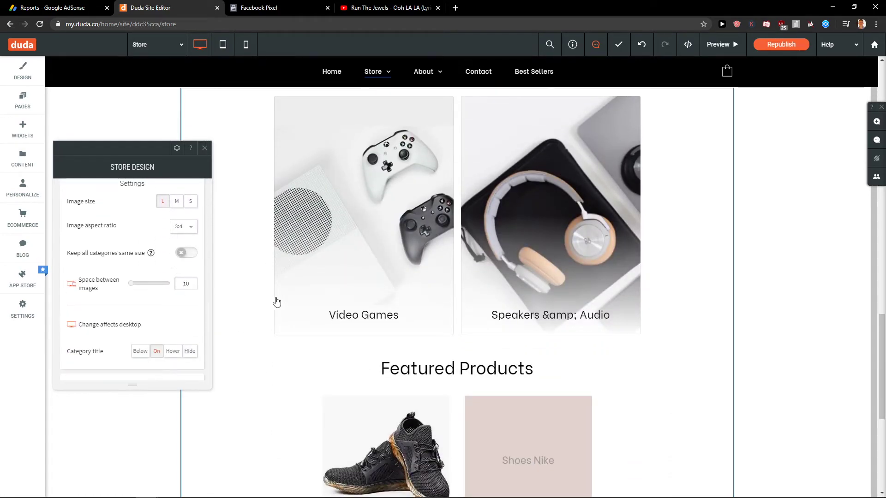
scroll(274, 299, "down", 5)
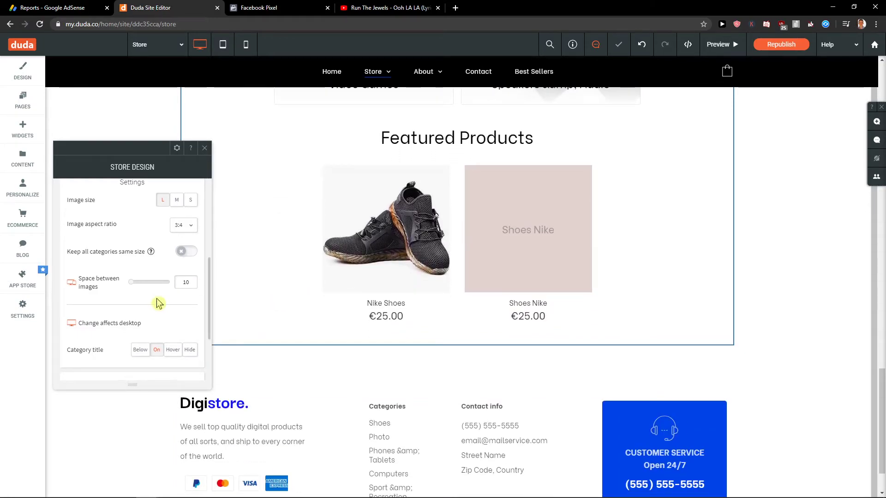
scroll(189, 306, "down", 2)
left_click(196, 299)
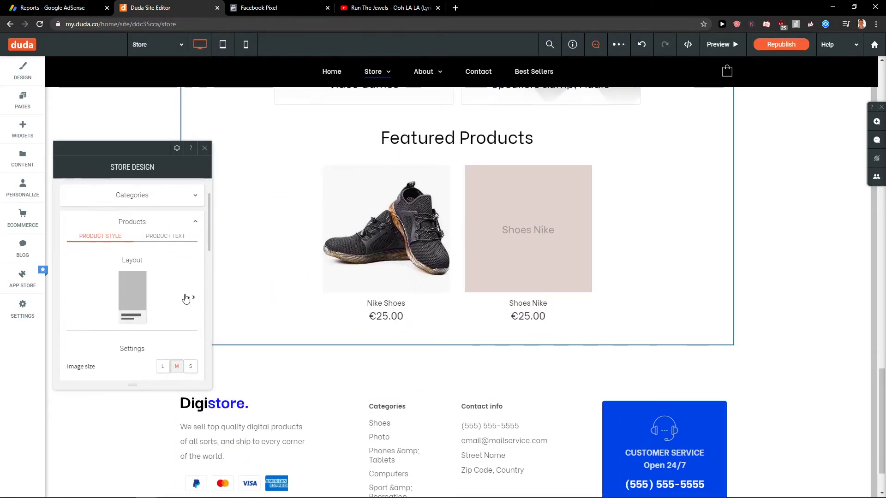
scroll(184, 292, "down", 3)
Add a Store Categories list below Featured Products, then delete it again
left_click(204, 149)
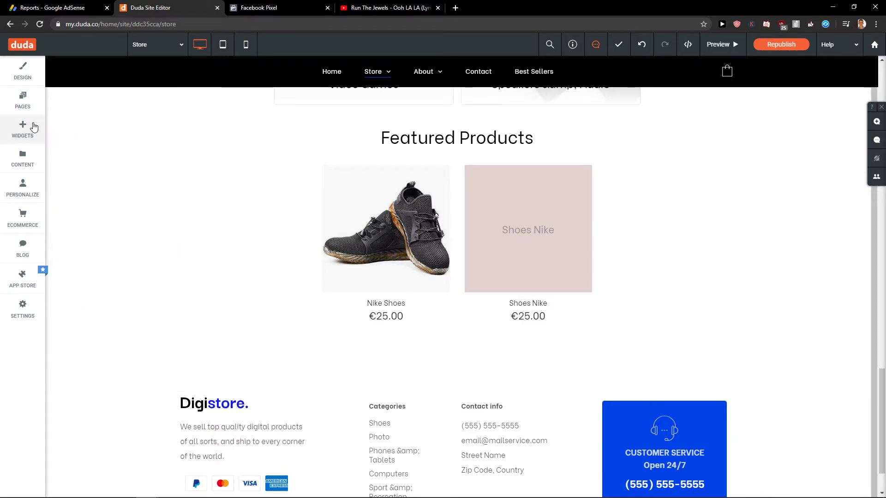
left_click(23, 128)
type("store")
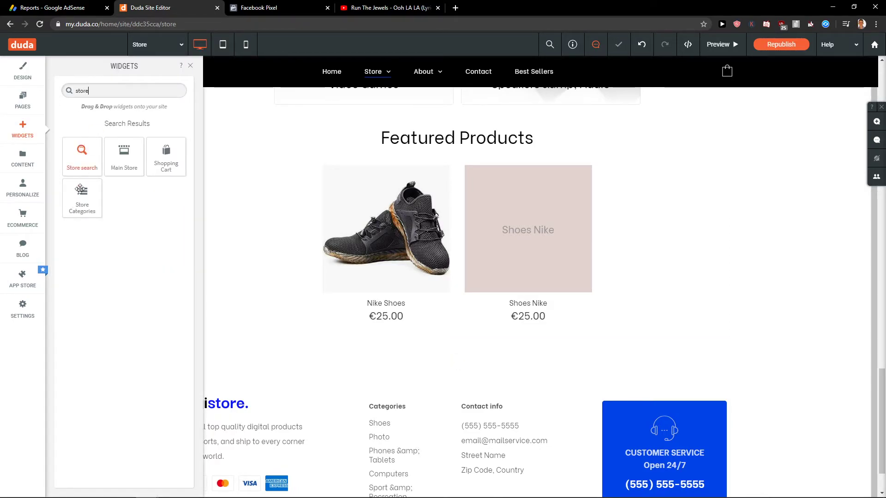
left_click_drag(79, 197, 273, 385)
scroll(147, 323, "down", 2)
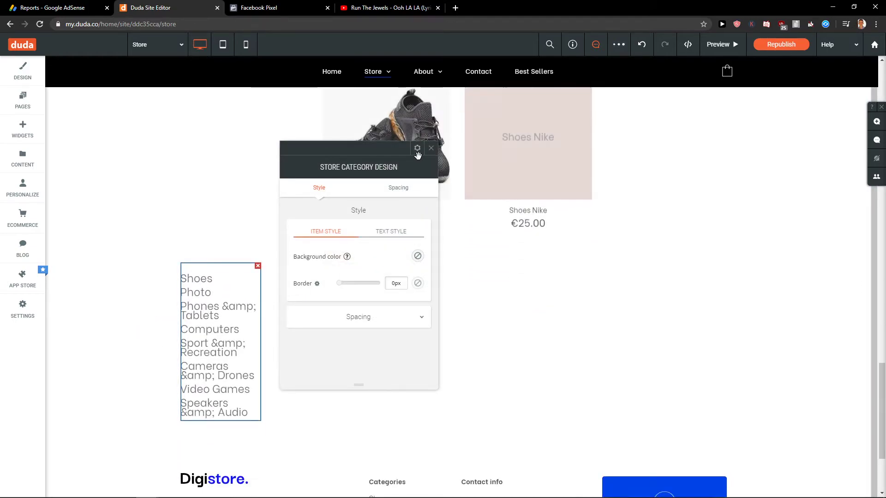
left_click(254, 412)
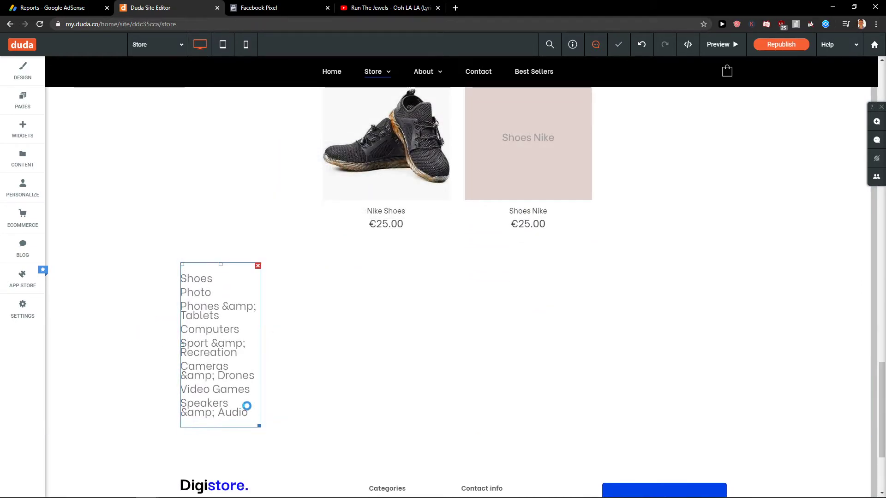
left_click(258, 266)
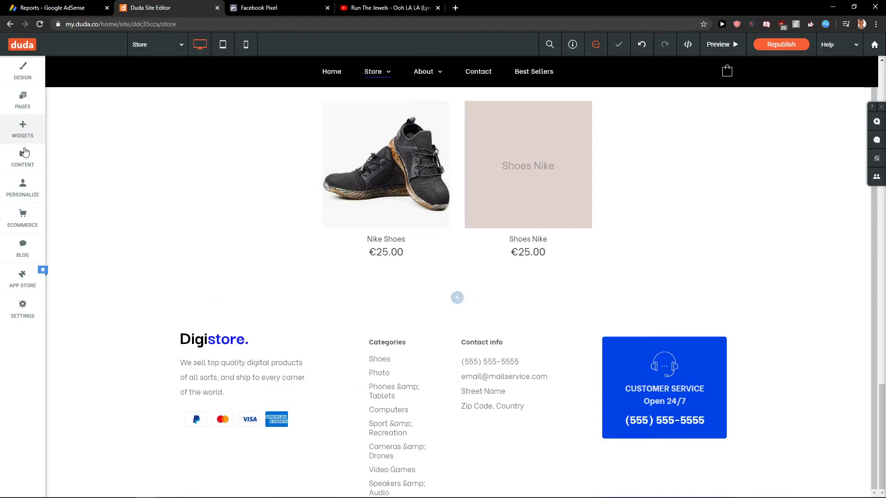
Reopen the widget library and filter it by 'sto' to list the store widgets
left_click(24, 129)
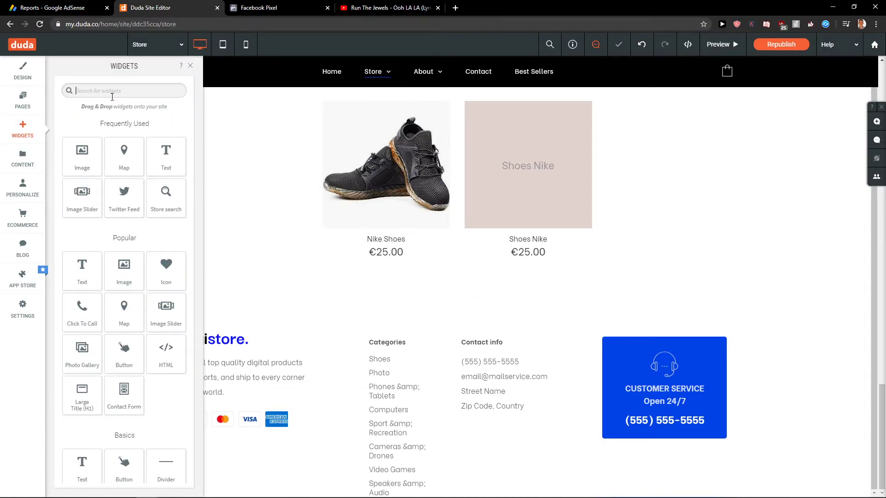
type("prod")
key("BackSpace")
key("BackSpace")
key("BackSpace")
key("BackSpace")
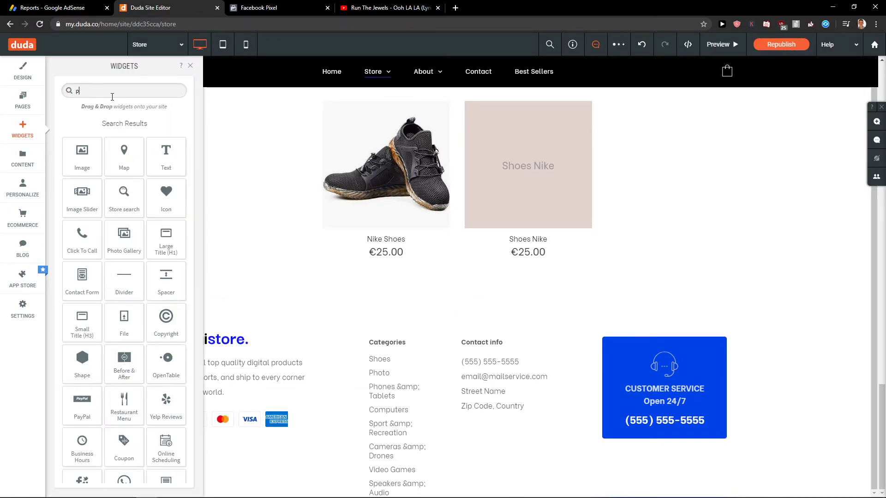
type("stpr")
key("BackSpace")
key("BackSpace")
type("o")
scroll(226, 284, "up", 8)
scroll(222, 284, "up", 6)
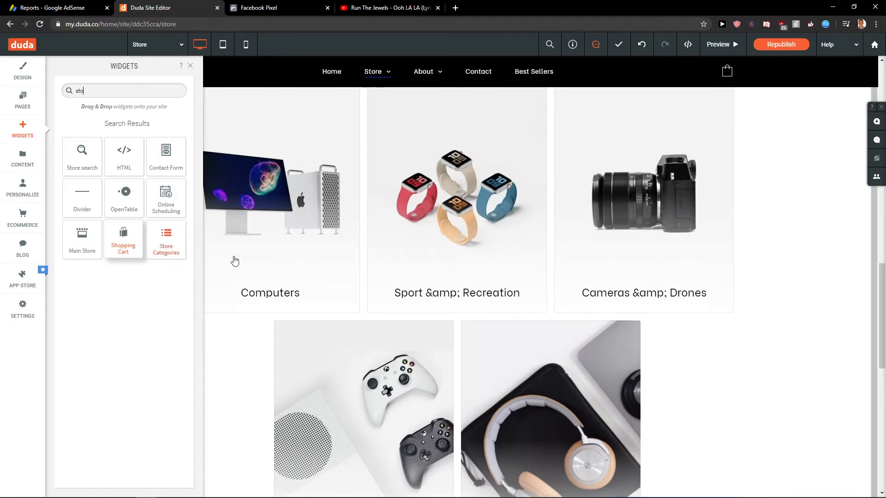
scroll(204, 273, "up", 2)
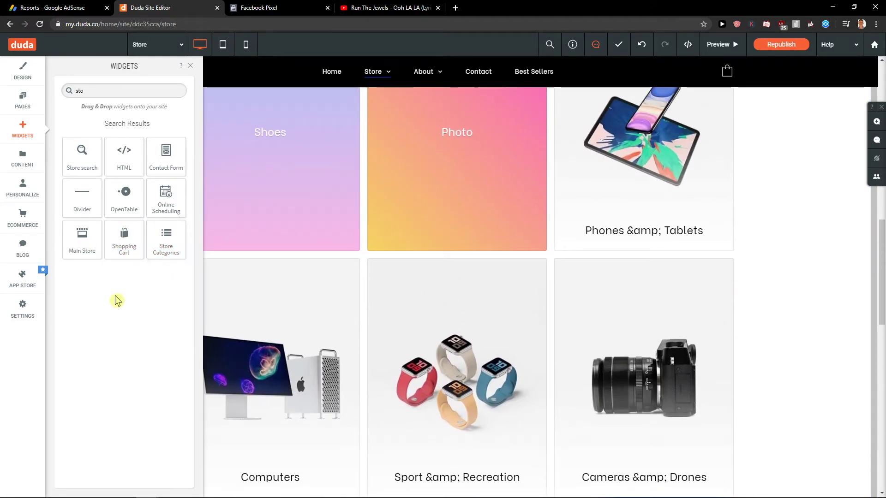
scroll(323, 291, "up", 2)
scroll(301, 287, "up", 2)
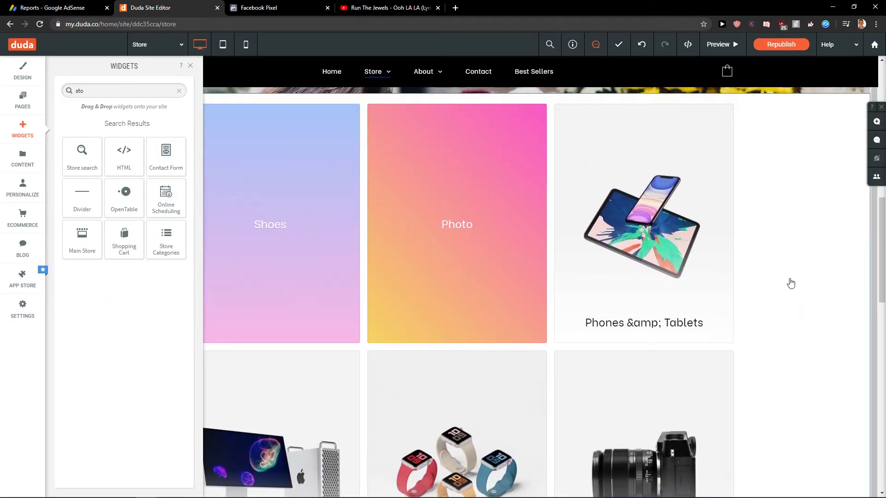
Preview the site, open the Photo tile, then pick Photo from the Store menu, which shows a 404
left_click(789, 282)
left_click(716, 45)
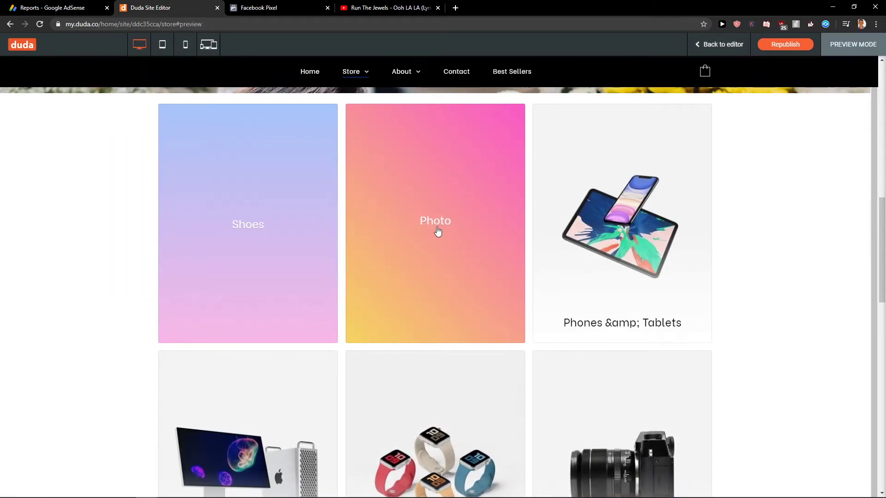
left_click(429, 232)
scroll(467, 277, "down", 8)
scroll(447, 308, "down", 3)
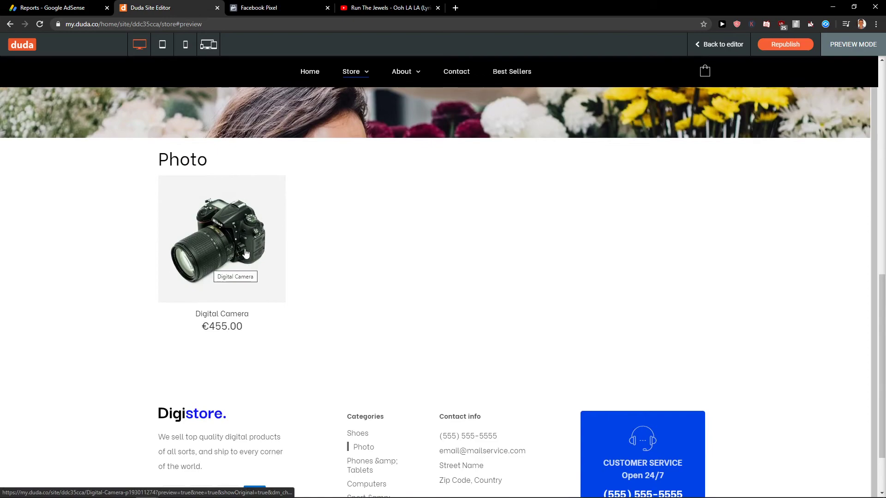
mouse_move(369, 73)
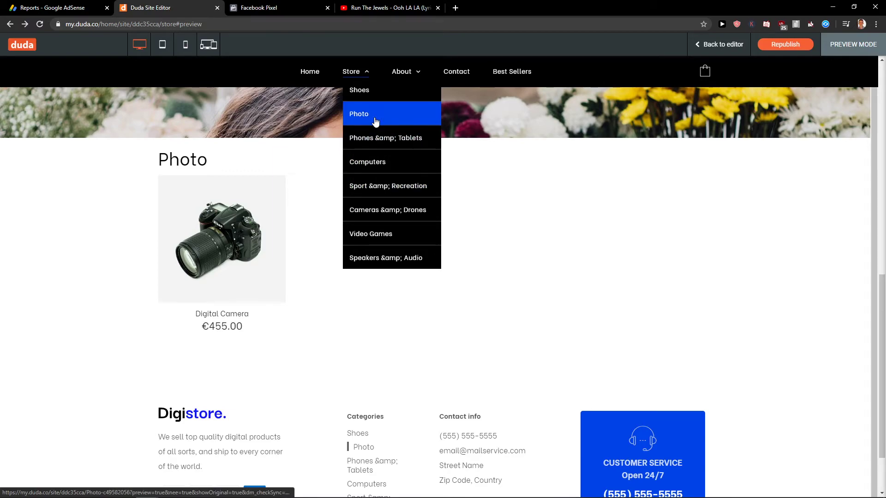
left_click(373, 163)
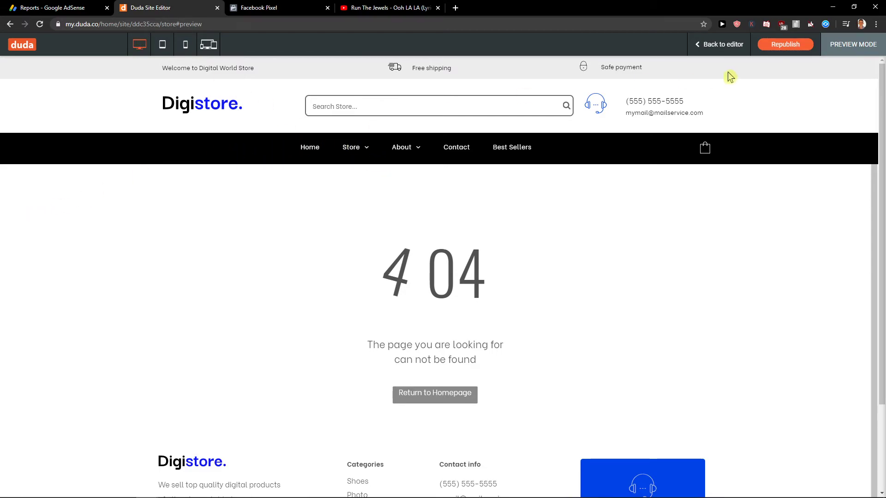
Return from the 404, open Shoes, and add Nike Shoes in size XS to the bag
left_click(11, 26)
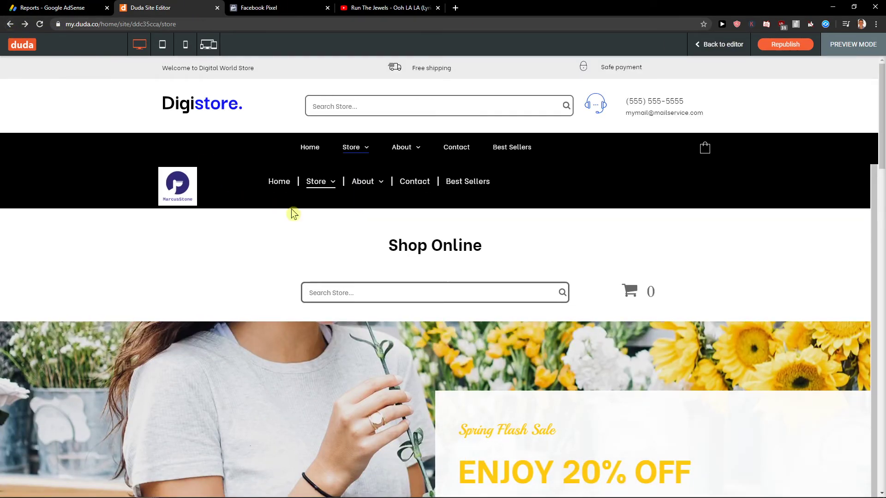
scroll(290, 210, "down", 10)
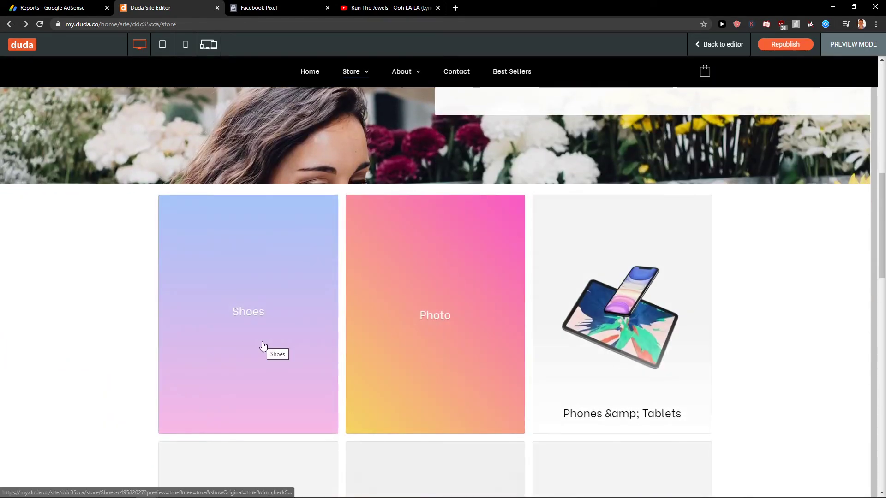
left_click(263, 346)
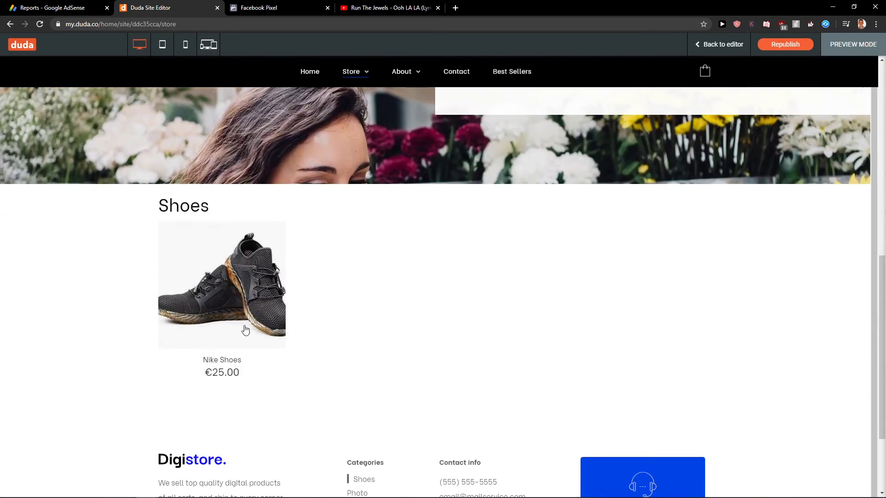
left_click(245, 328)
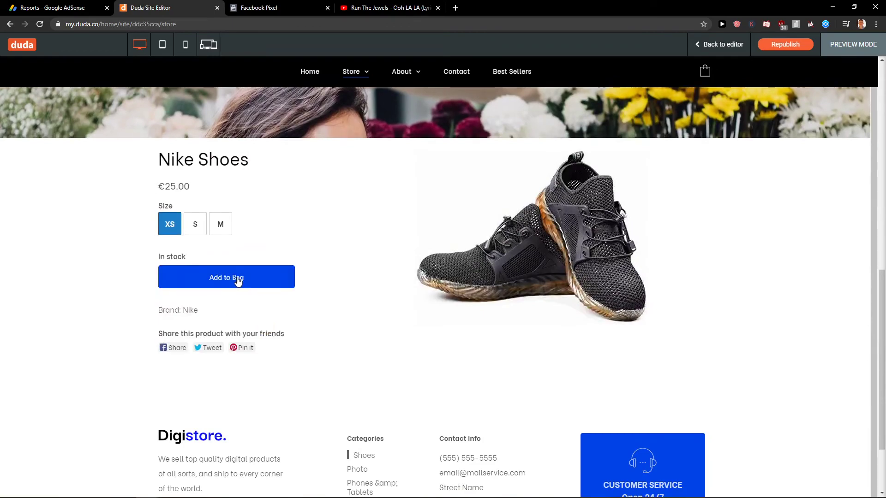
left_click(195, 225)
left_click(218, 224)
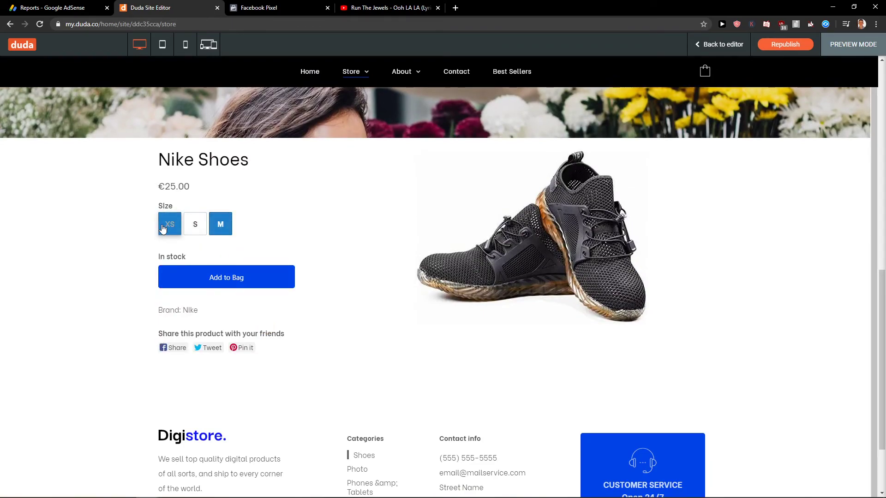
left_click(237, 286)
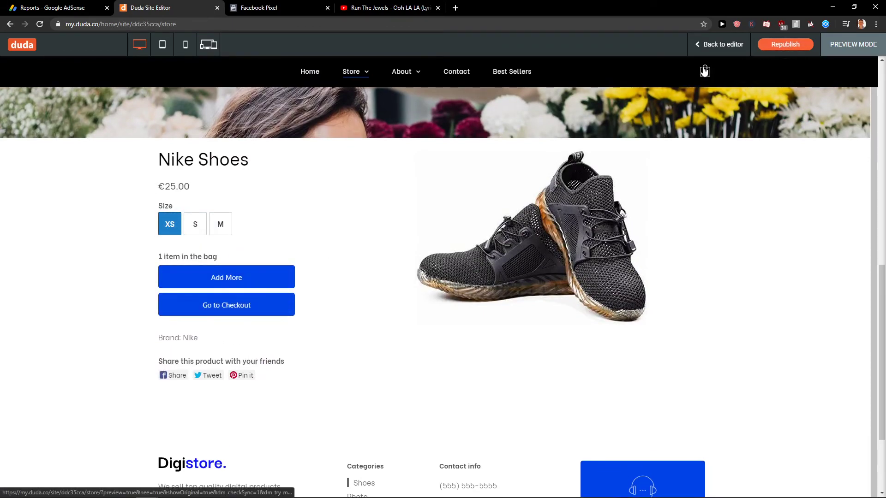
scroll(425, 326, "up", 2)
Start checkout from the cart and confirm the shipping address
scroll(237, 406, "up", 7)
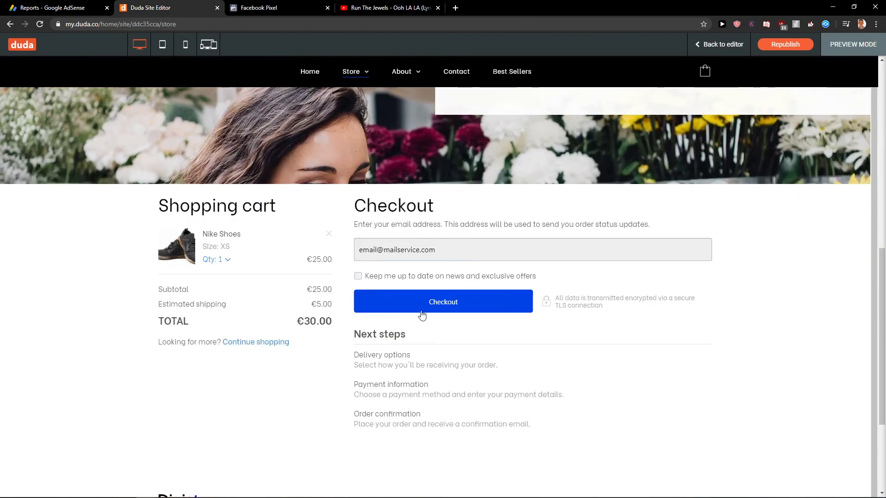
scroll(443, 240, "down", 2)
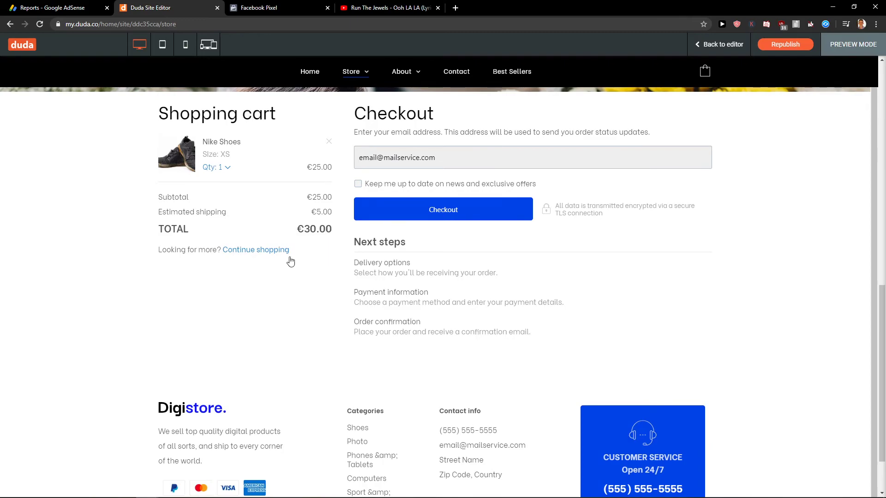
scroll(288, 263, "down", 2)
scroll(287, 275, "up", 2)
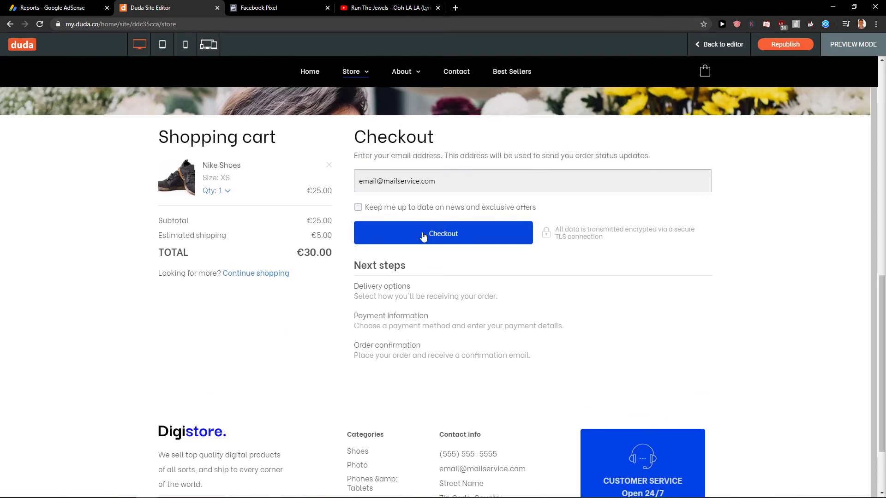
left_click(423, 235)
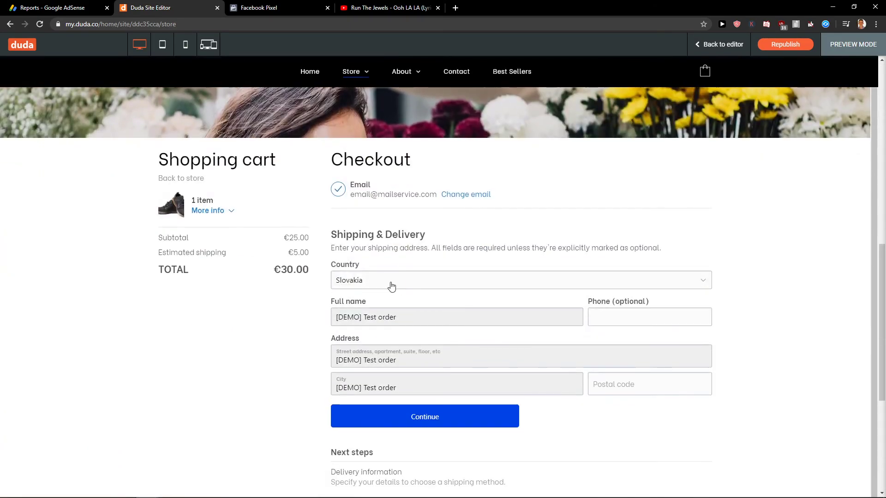
scroll(437, 283, "down", 2)
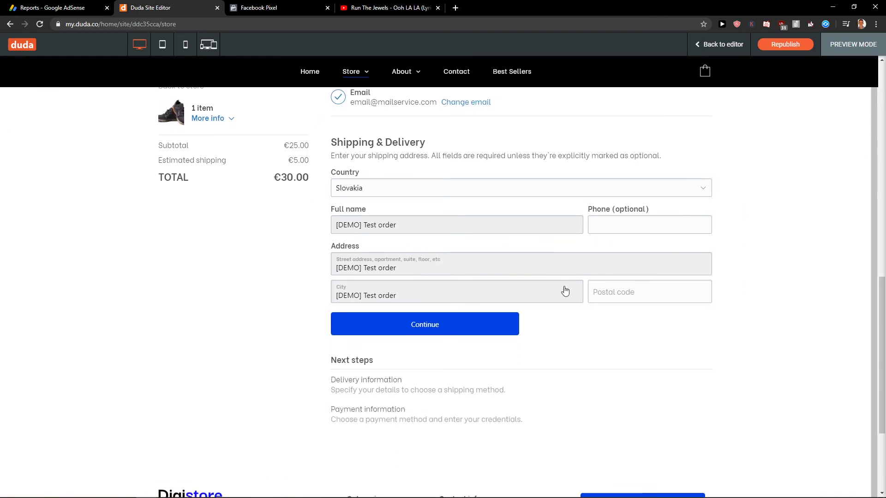
left_click(441, 327)
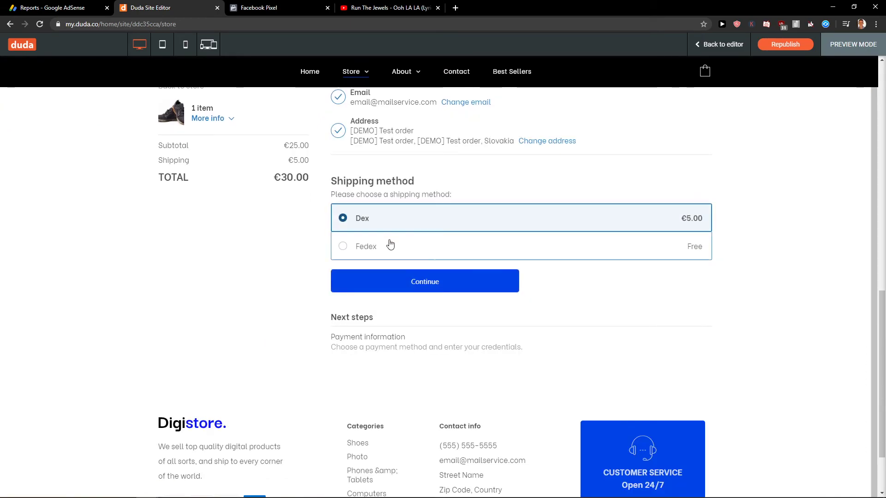
Choose free Fedex shipping and place the demo order
left_click(389, 246)
left_click(413, 230)
left_click(415, 244)
left_click(397, 285)
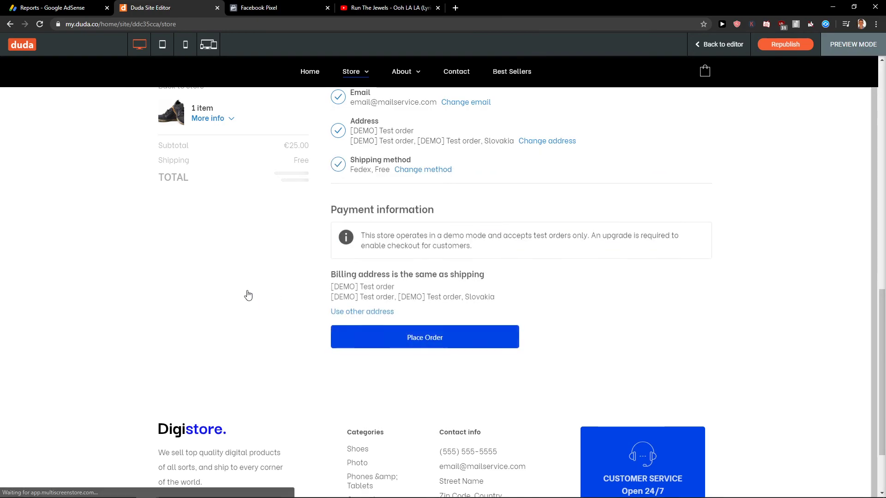
left_click(424, 338)
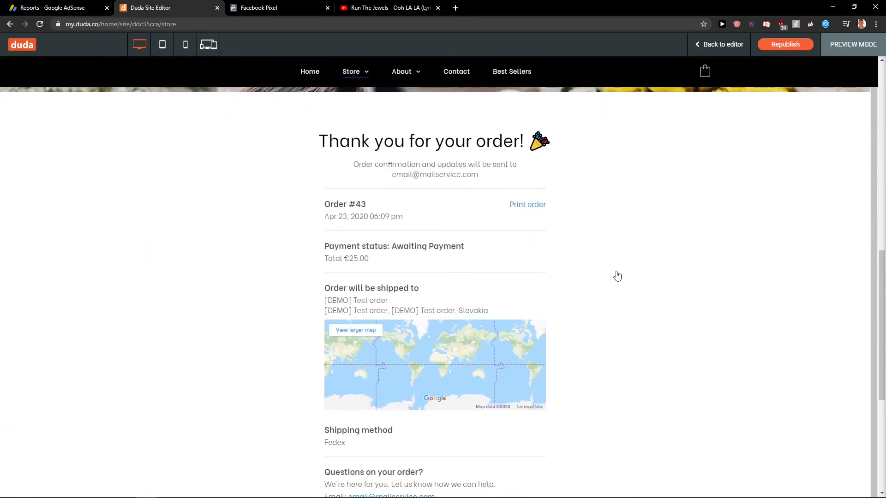
scroll(618, 277, "down", 1)
scroll(618, 277, "down", 2)
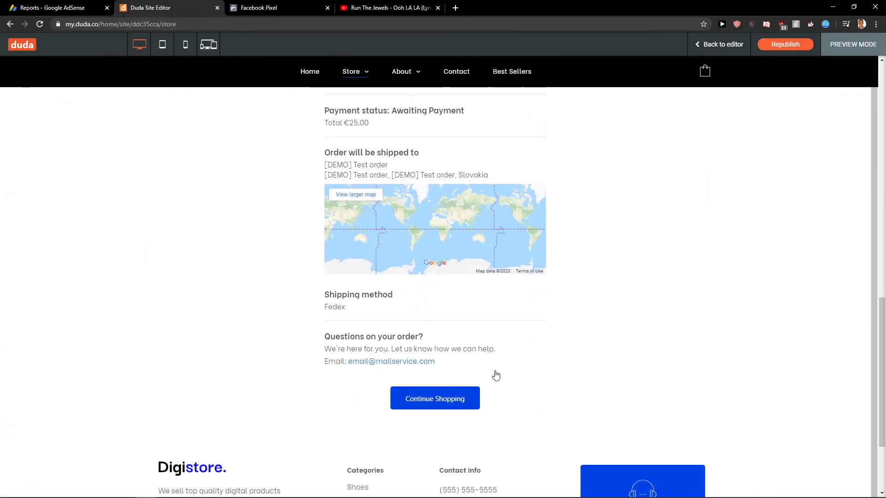
scroll(496, 369, "up", 1)
scroll(615, 342, "up", 3)
scroll(615, 342, "up", 1)
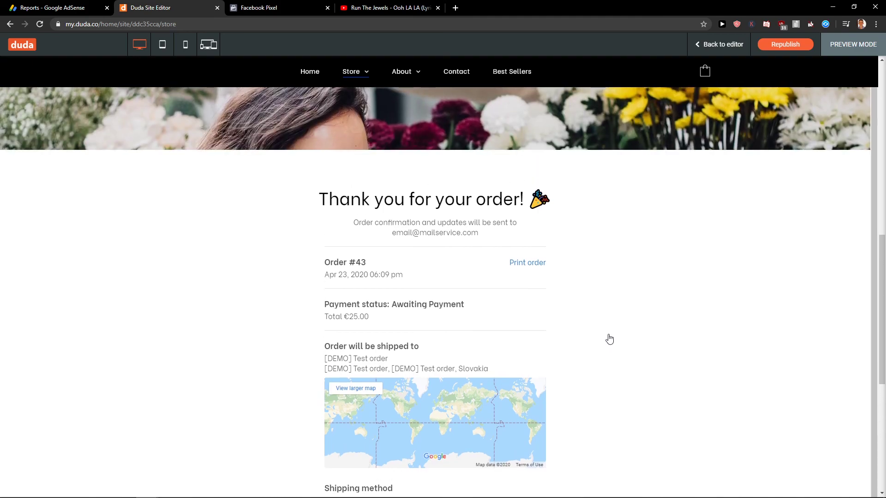